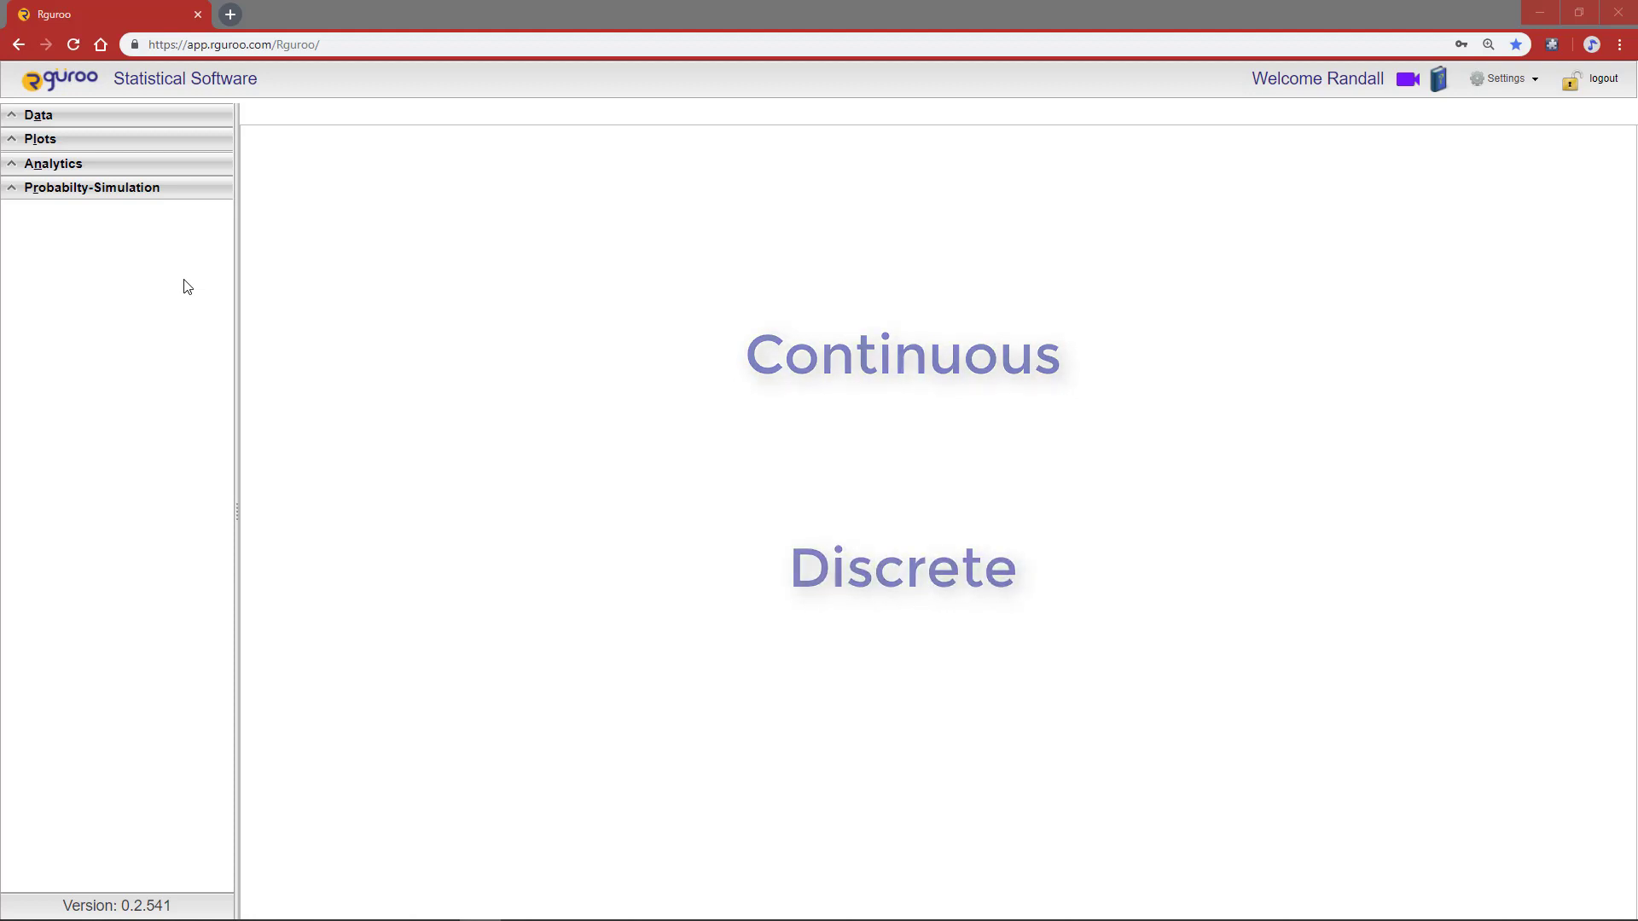
# - Launch Calculator_1, a Continuous Distributions Calculator with a default Normal (mean 0, SD 1) calculation
pyautogui.click(149, 194)
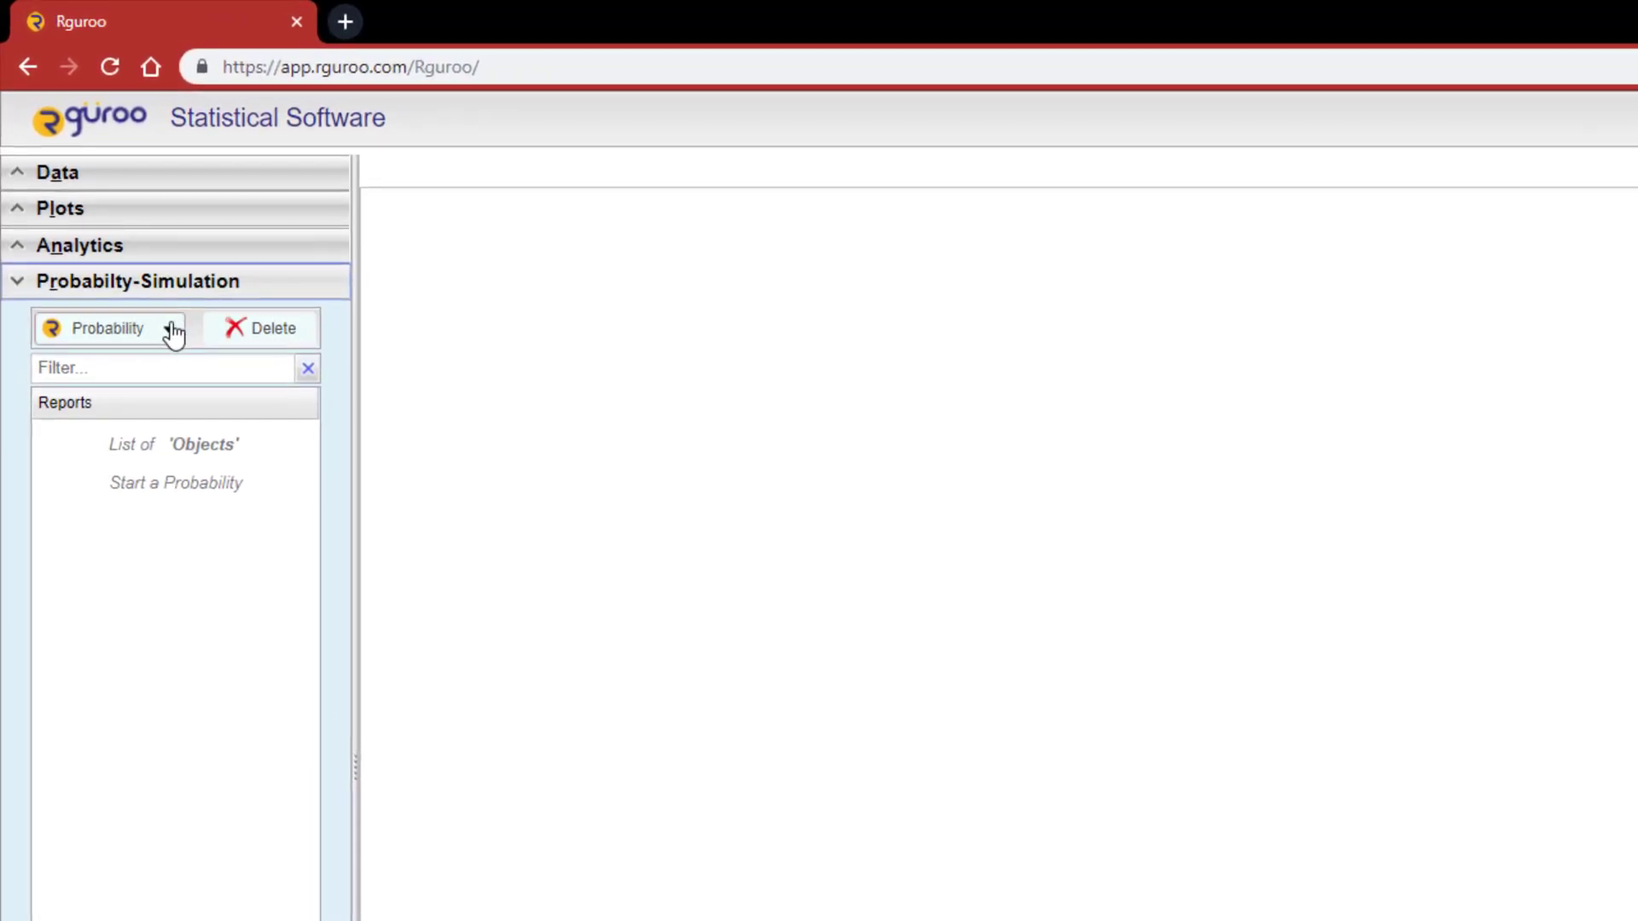
pyautogui.click(164, 327)
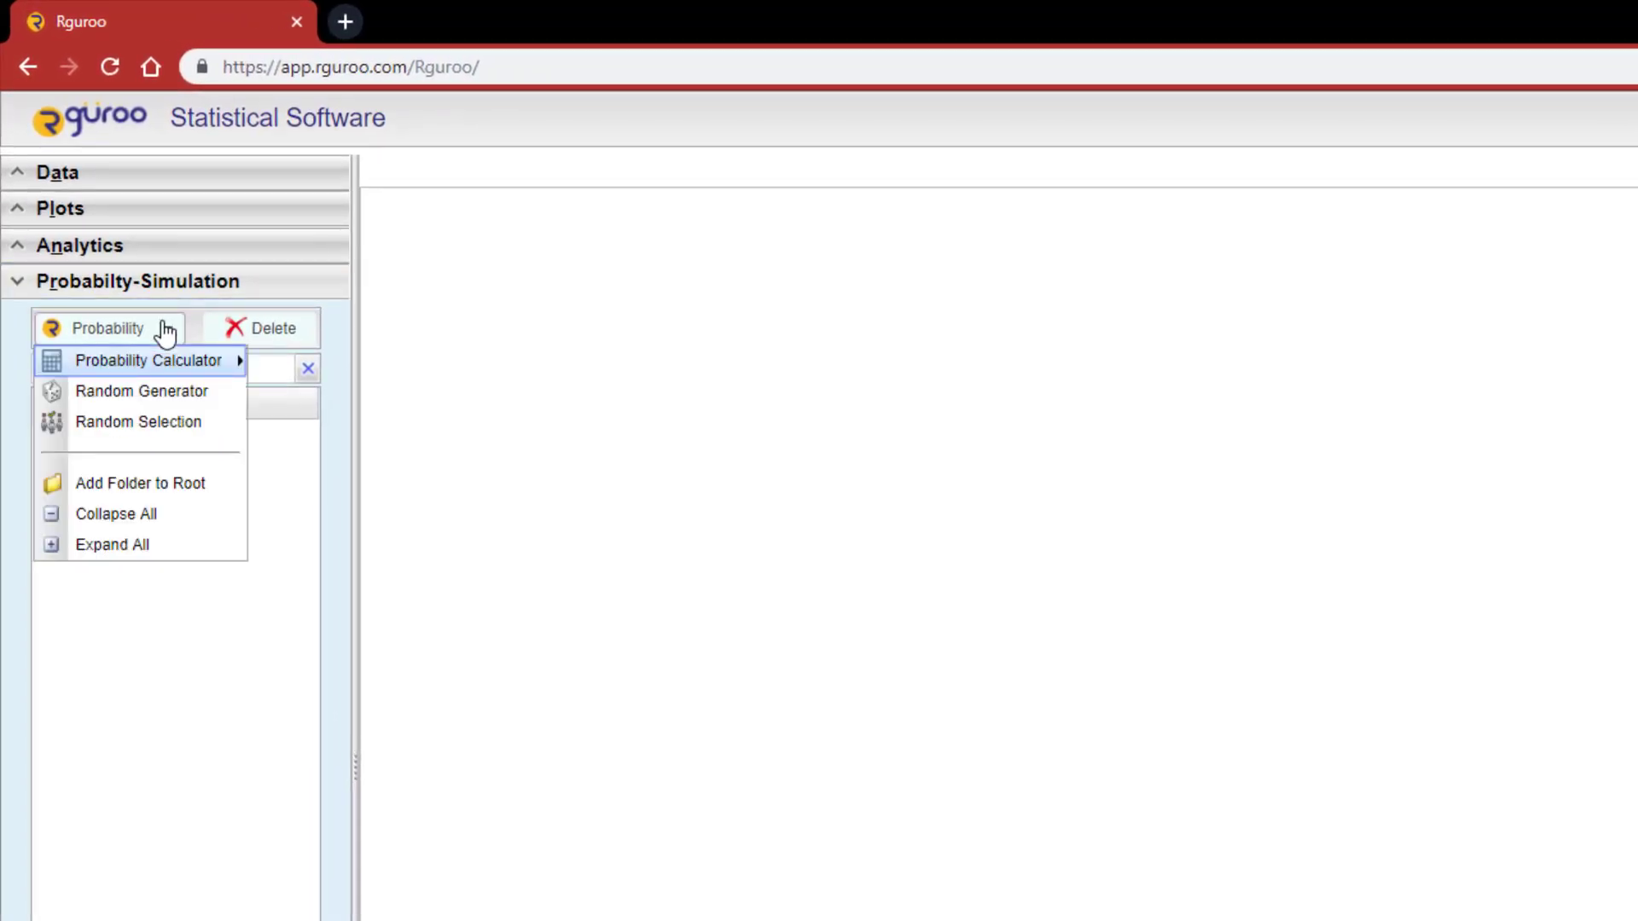
pyautogui.moveTo(169, 365)
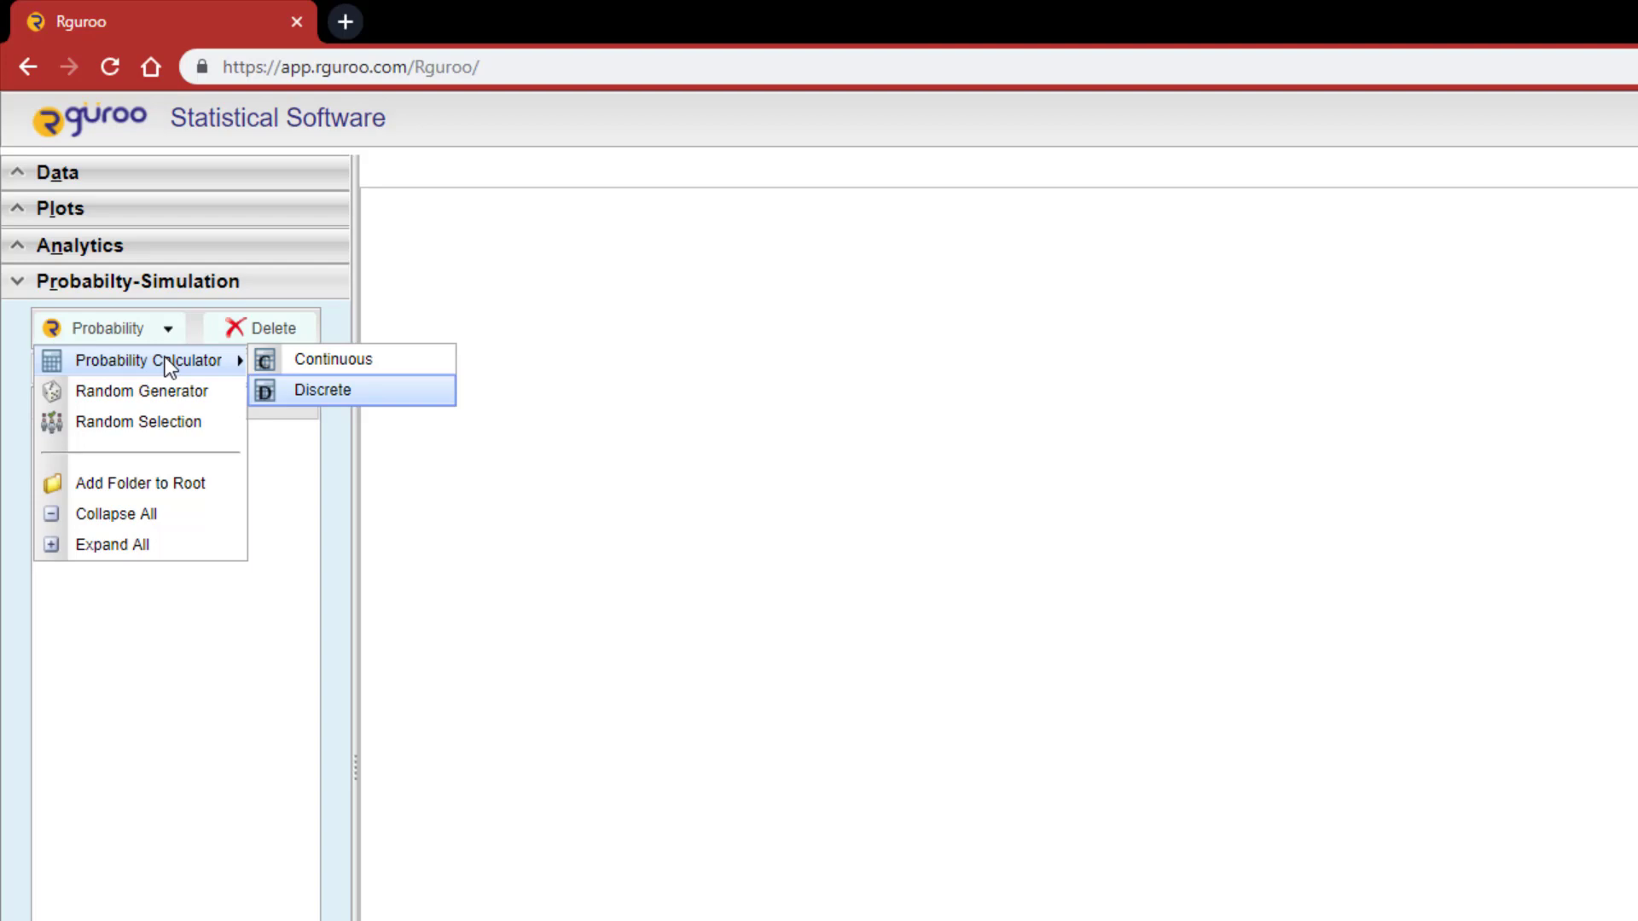
pyautogui.click(347, 351)
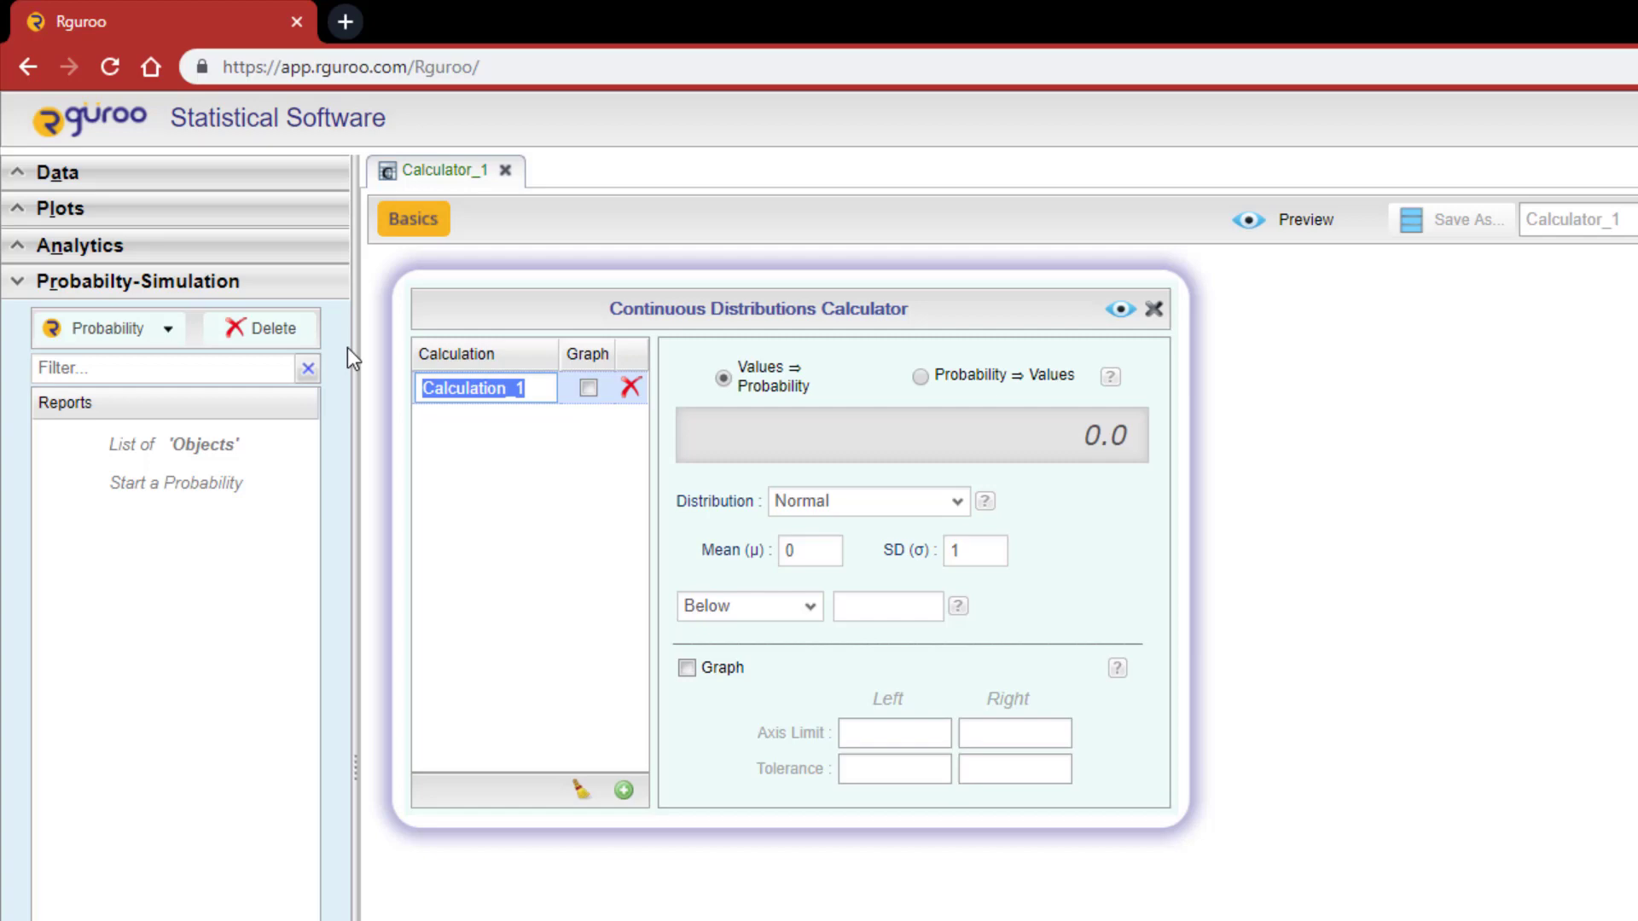
# - Keep Normal and the Below region for Calculation_1, and add Calculation_2
pyautogui.click(957, 505)
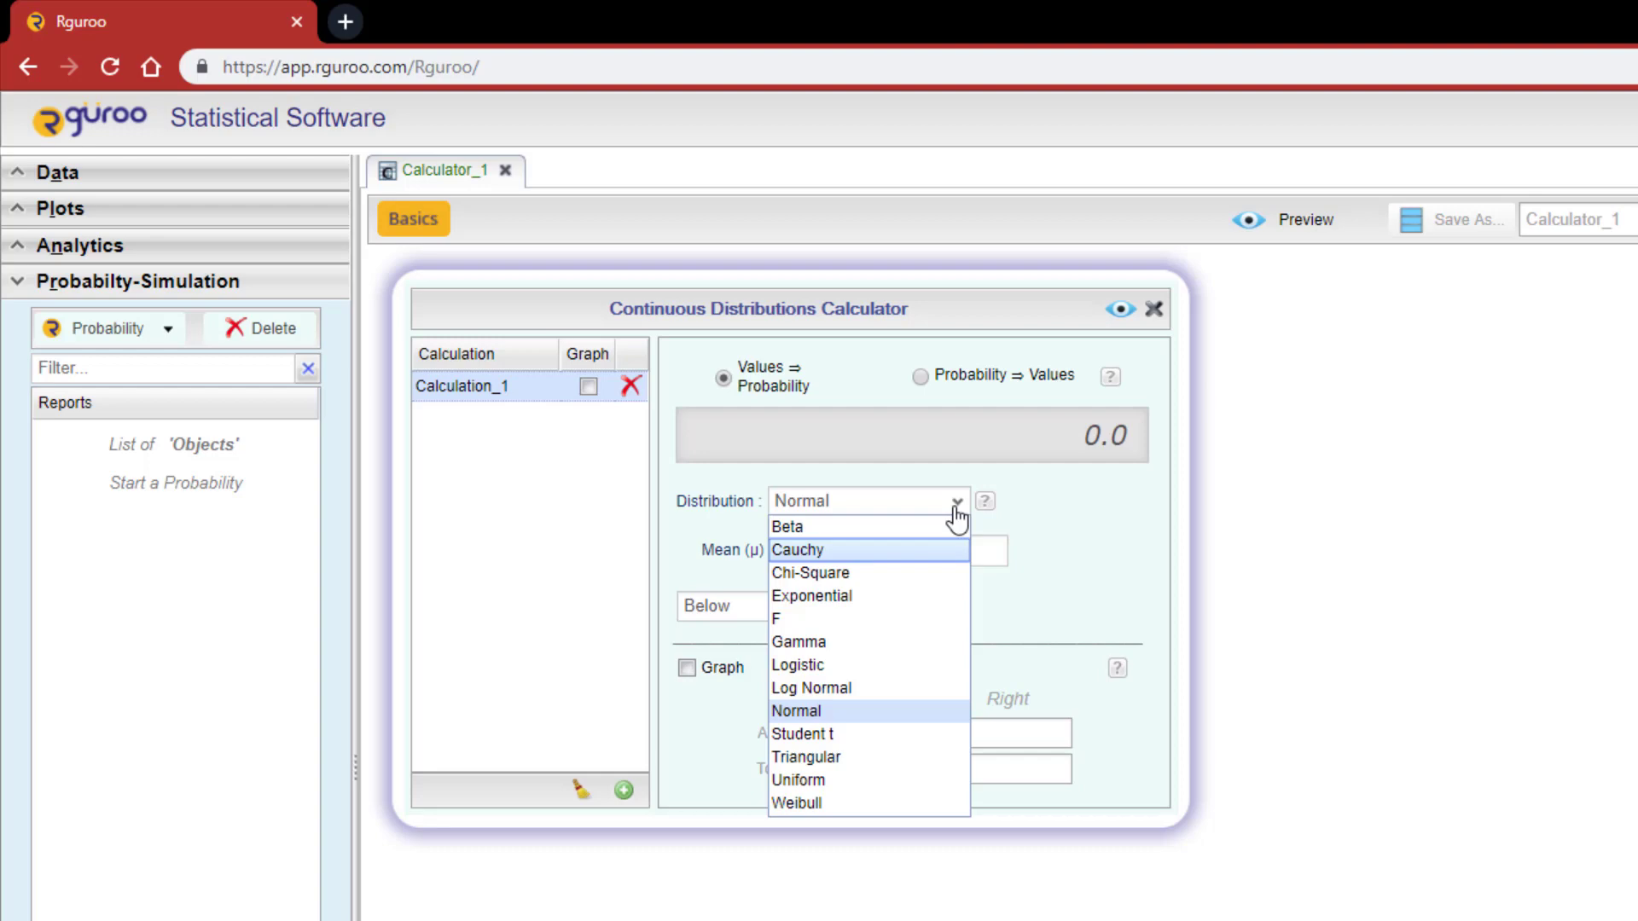
pyautogui.click(956, 507)
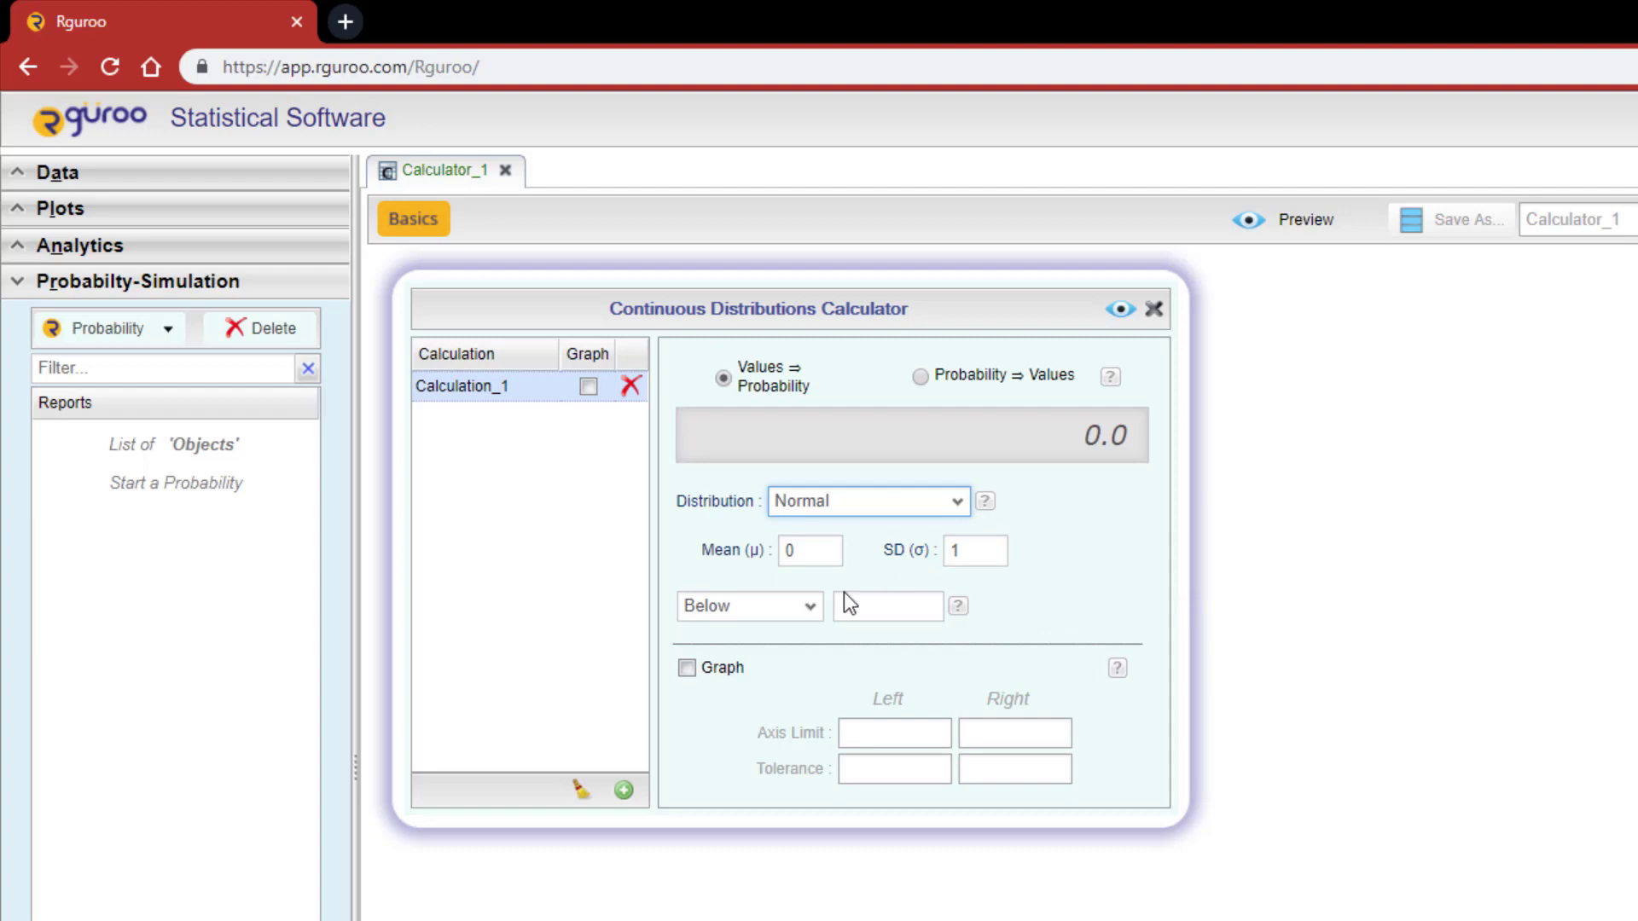
pyautogui.click(810, 612)
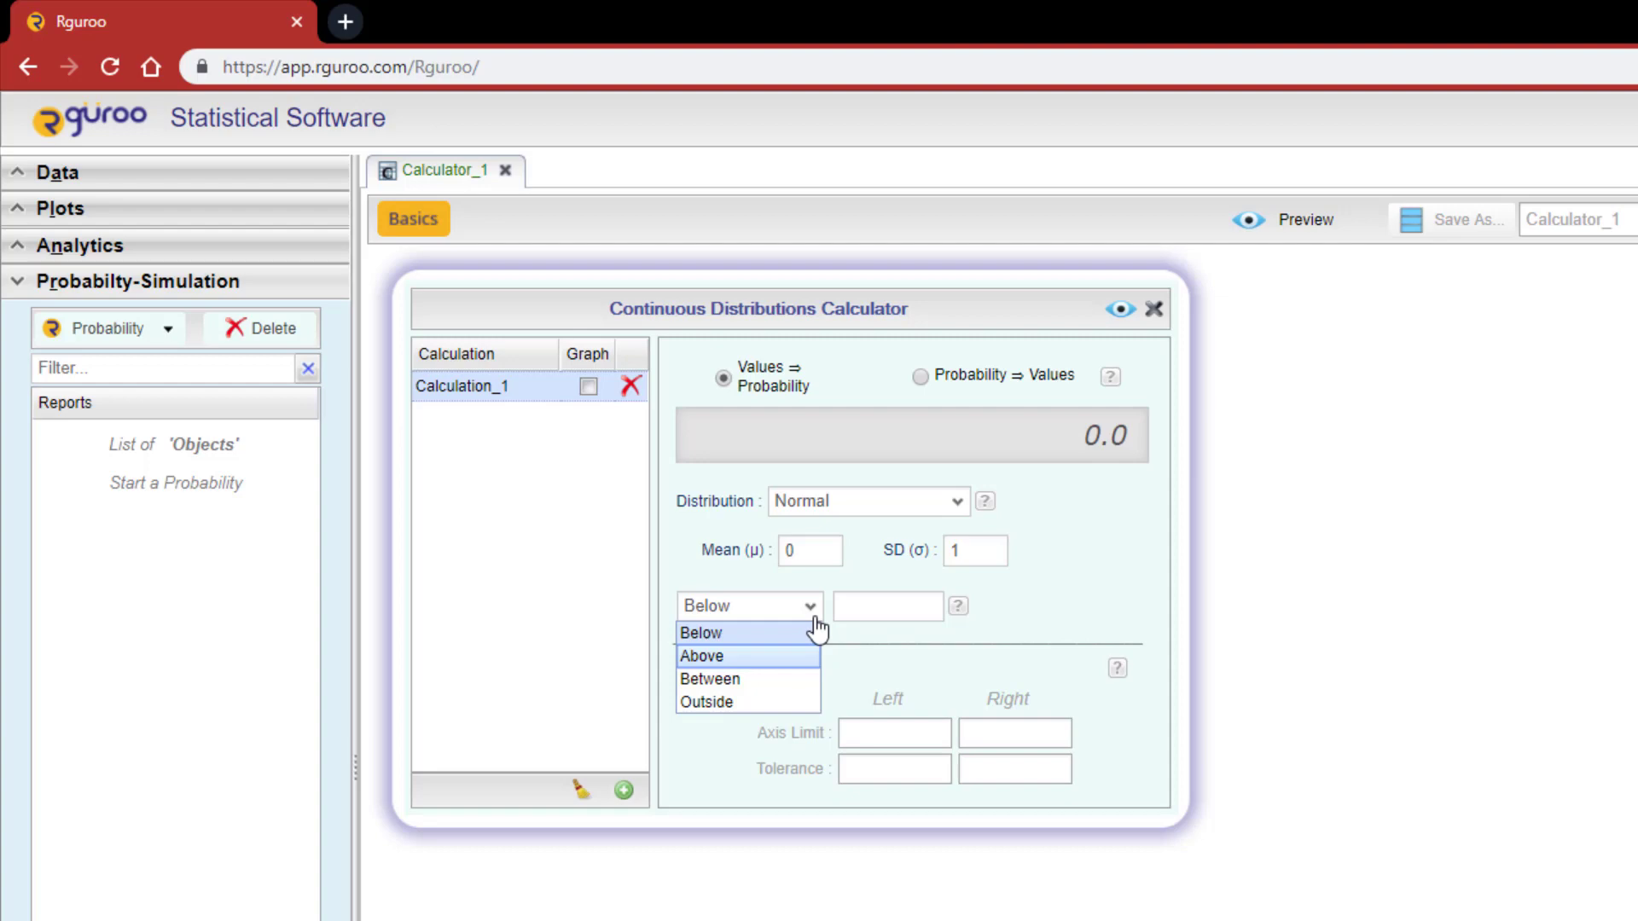
pyautogui.click(816, 630)
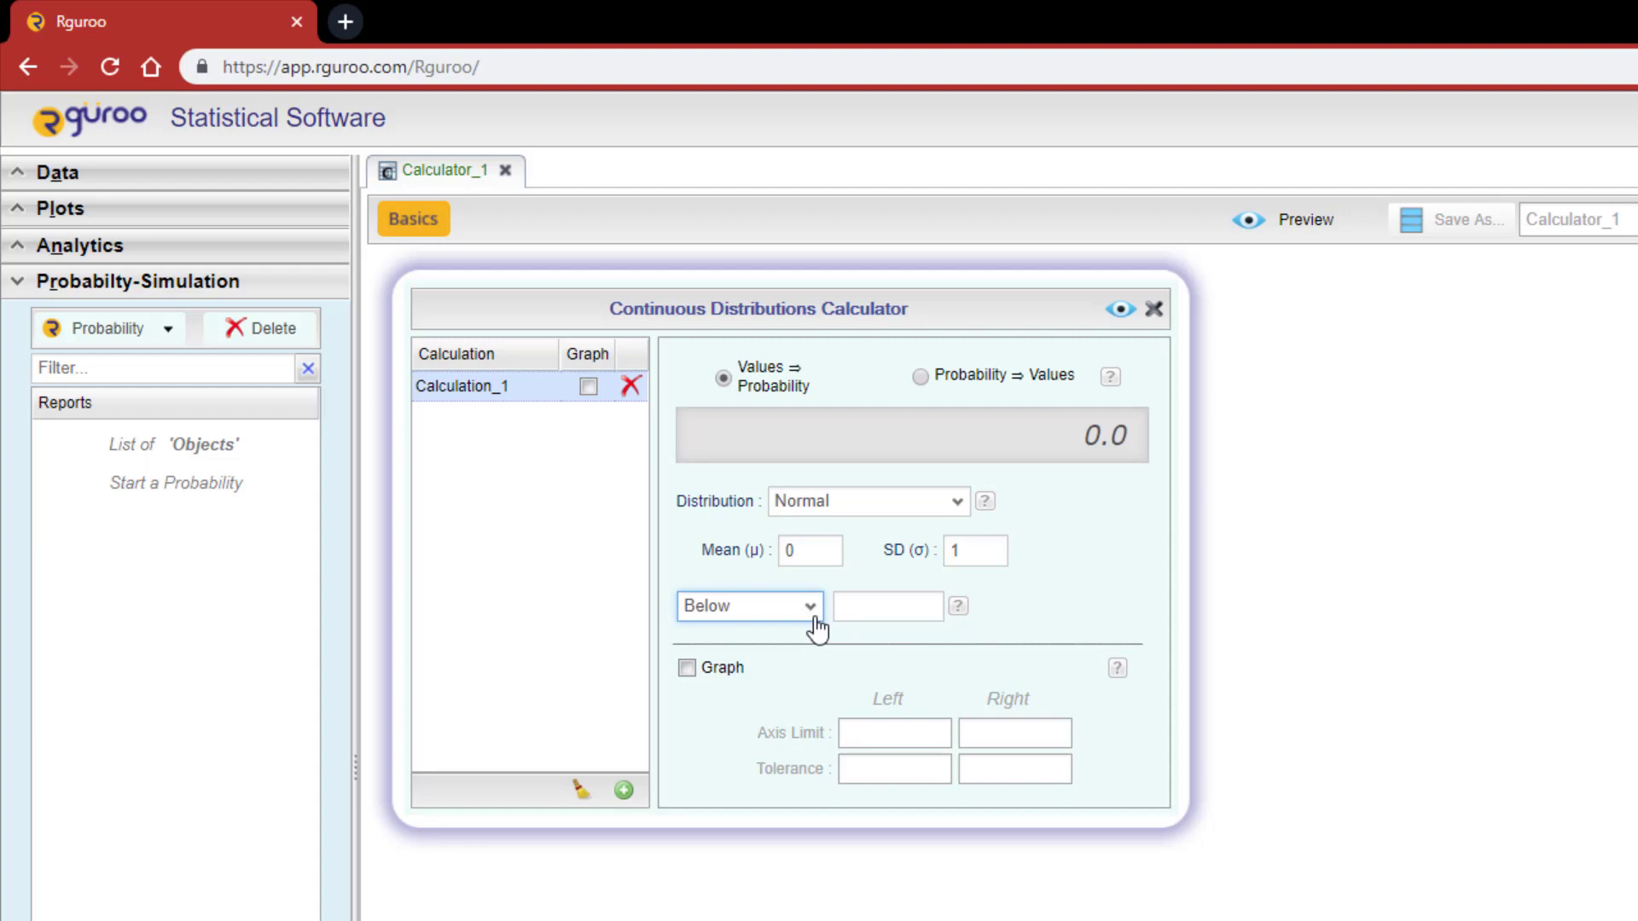
pyautogui.click(624, 790)
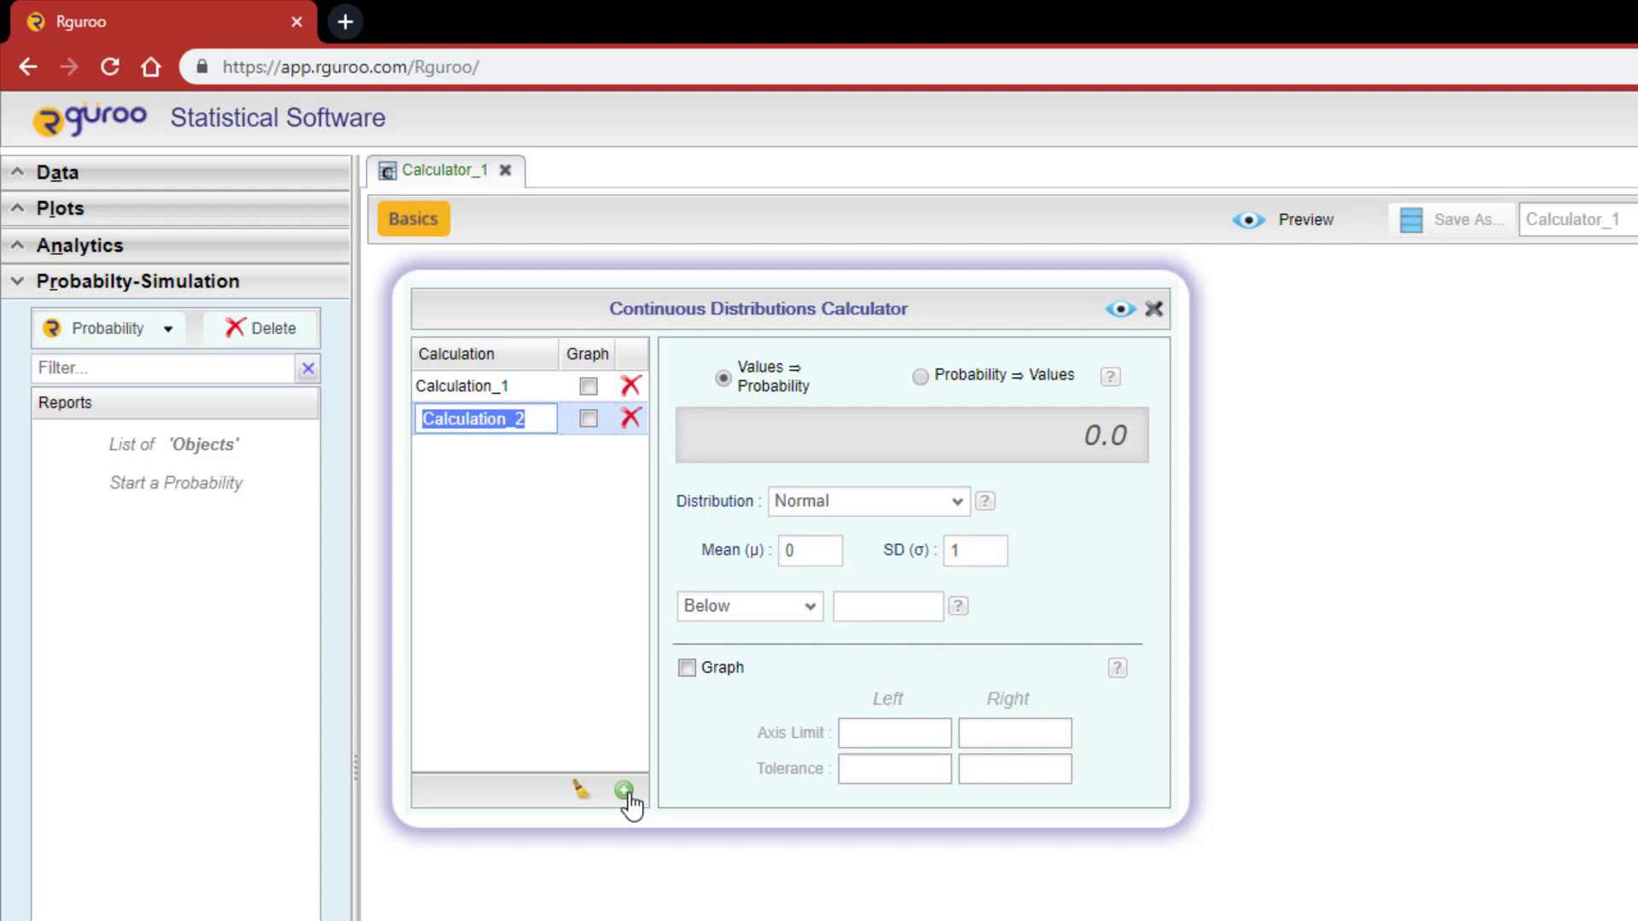
# - Enter 2 as Calculation_1's Below cutoff, then select Calculation_2
pyautogui.click(523, 385)
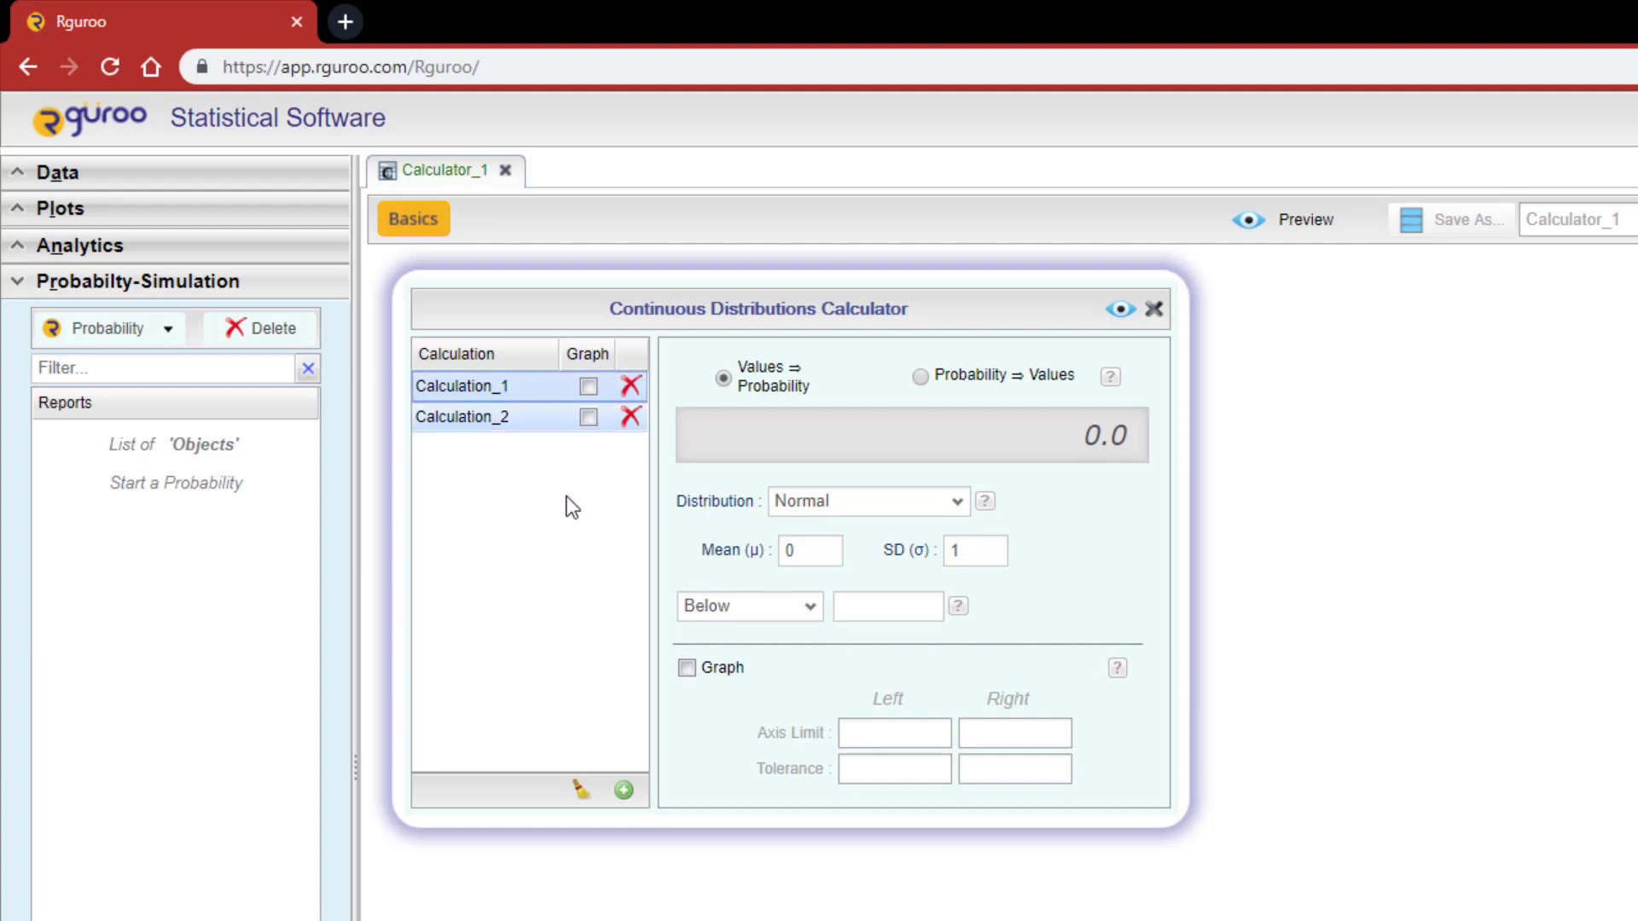
pyautogui.click(886, 603)
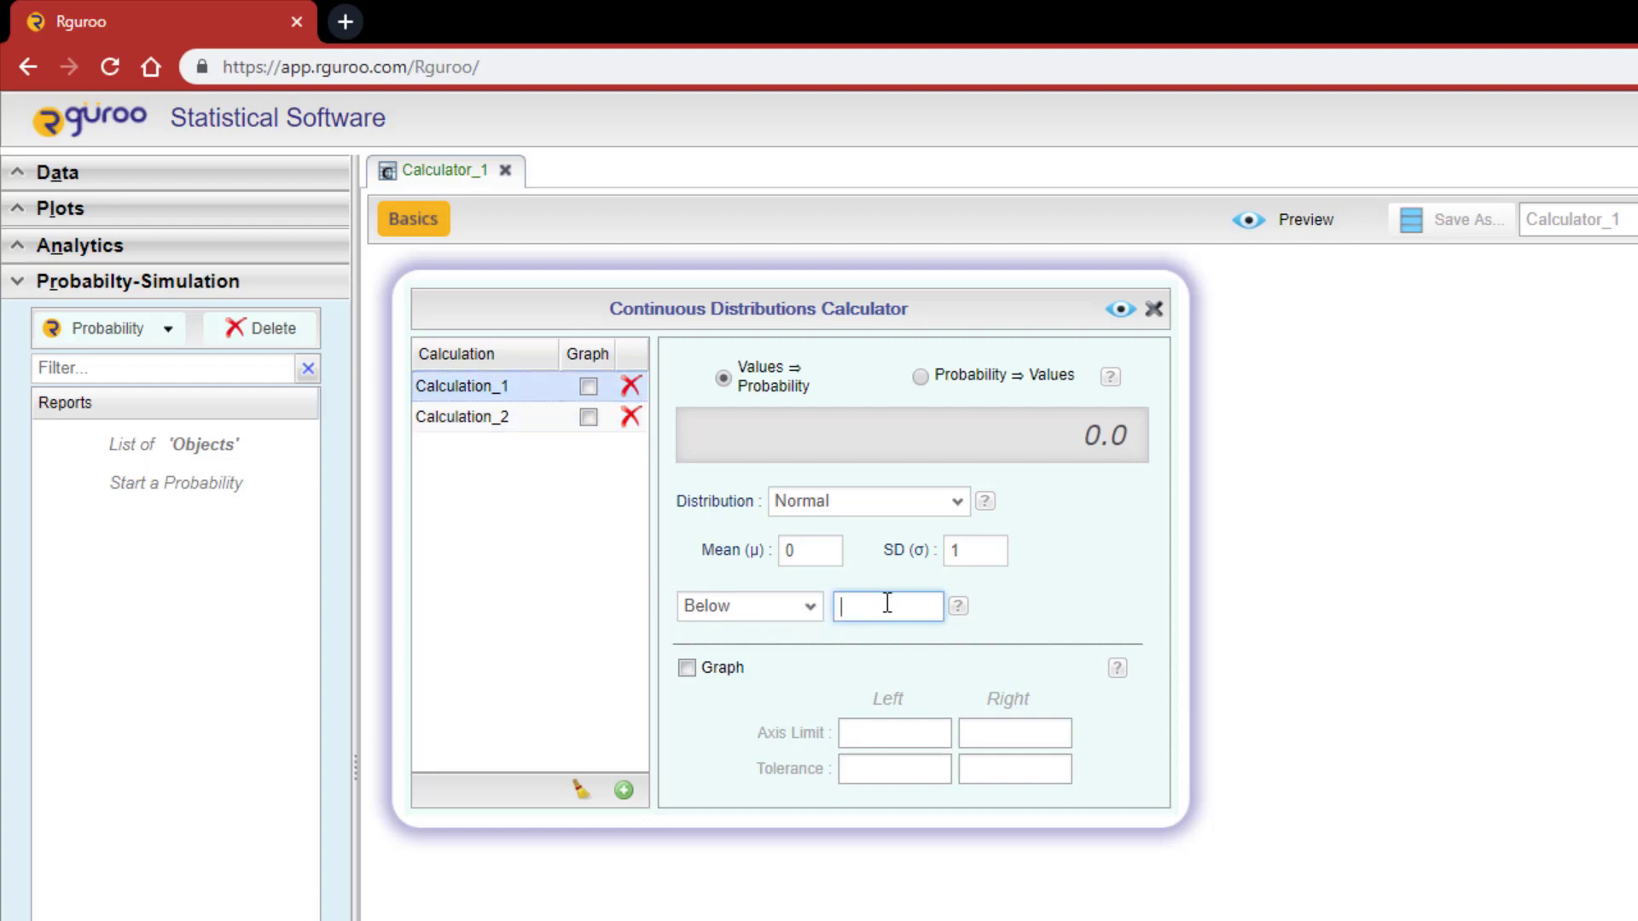
pyautogui.write('2')
pyautogui.click(468, 416)
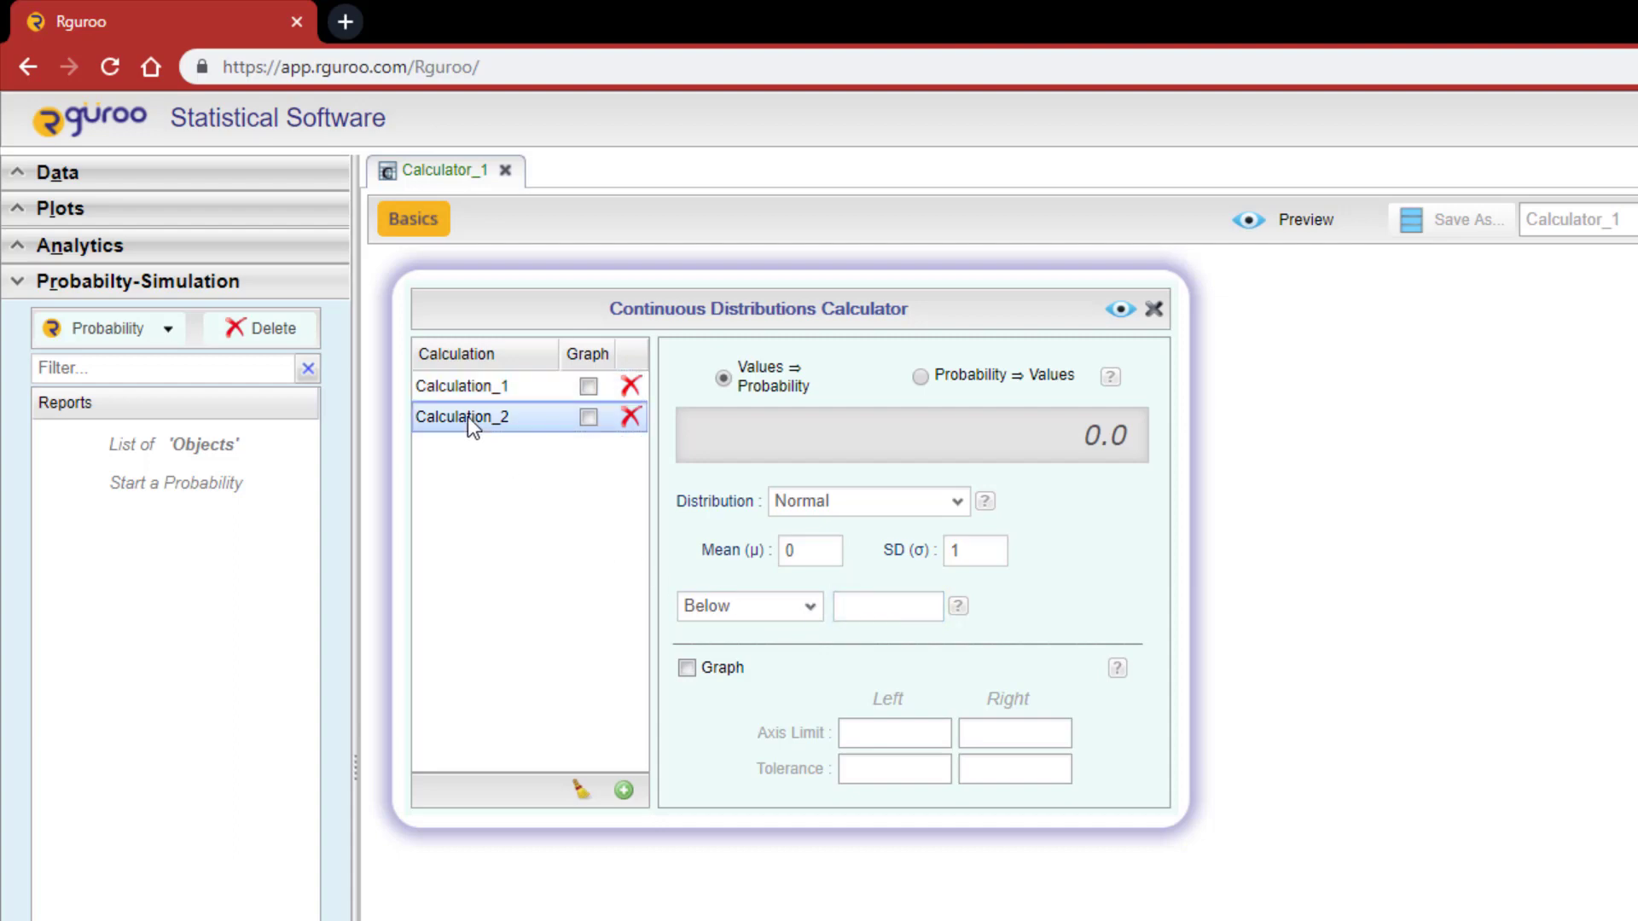
# - Set Calculation_2's probability region to Between 1 and 4
pyautogui.click(754, 609)
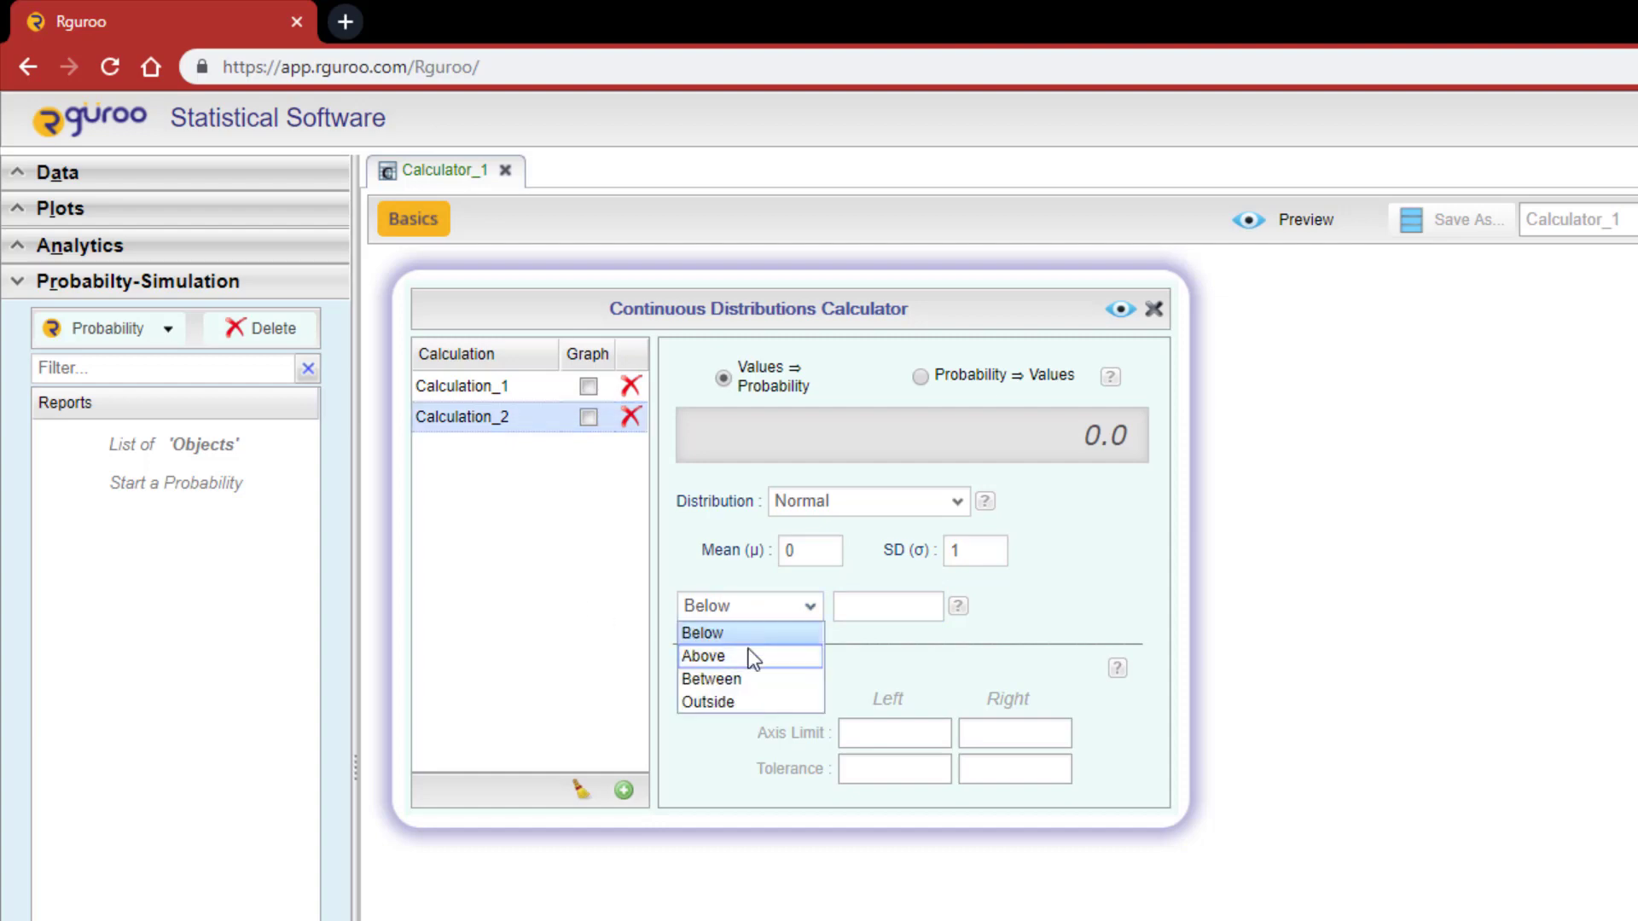
pyautogui.click(745, 678)
pyautogui.click(870, 599)
pyautogui.write('1')
pyautogui.click(1016, 604)
pyautogui.write('4')
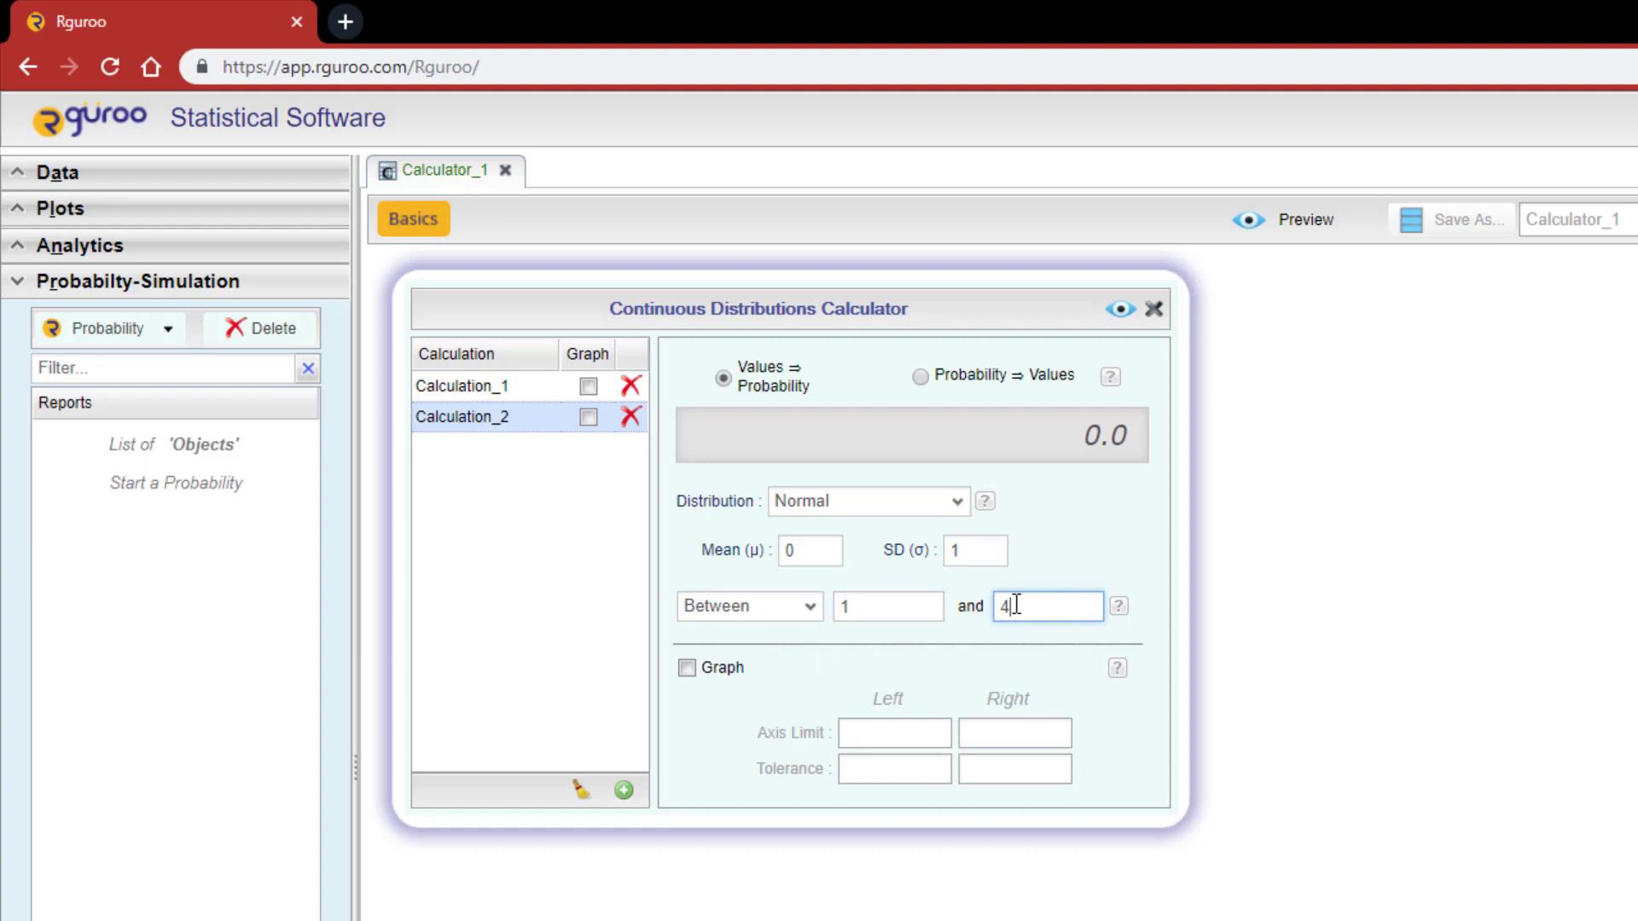
# - Switch Calculation_2 to the F distribution with numerator DF 5 and denominator DF 7
pyautogui.click(959, 507)
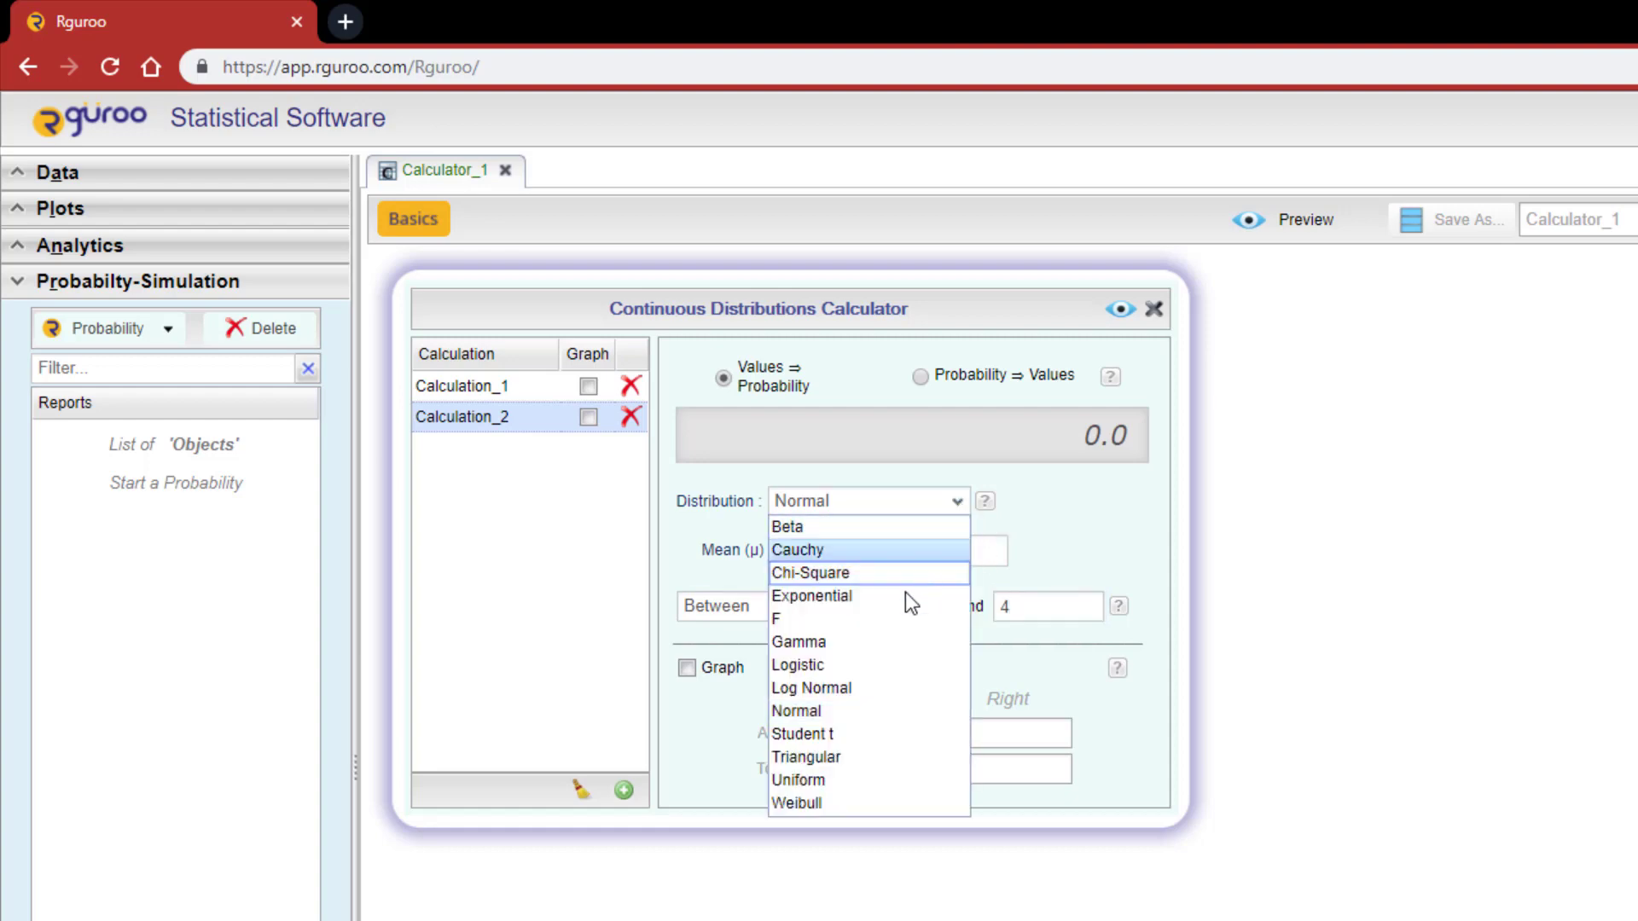
pyautogui.click(887, 620)
pyautogui.click(800, 553)
pyautogui.write('5')
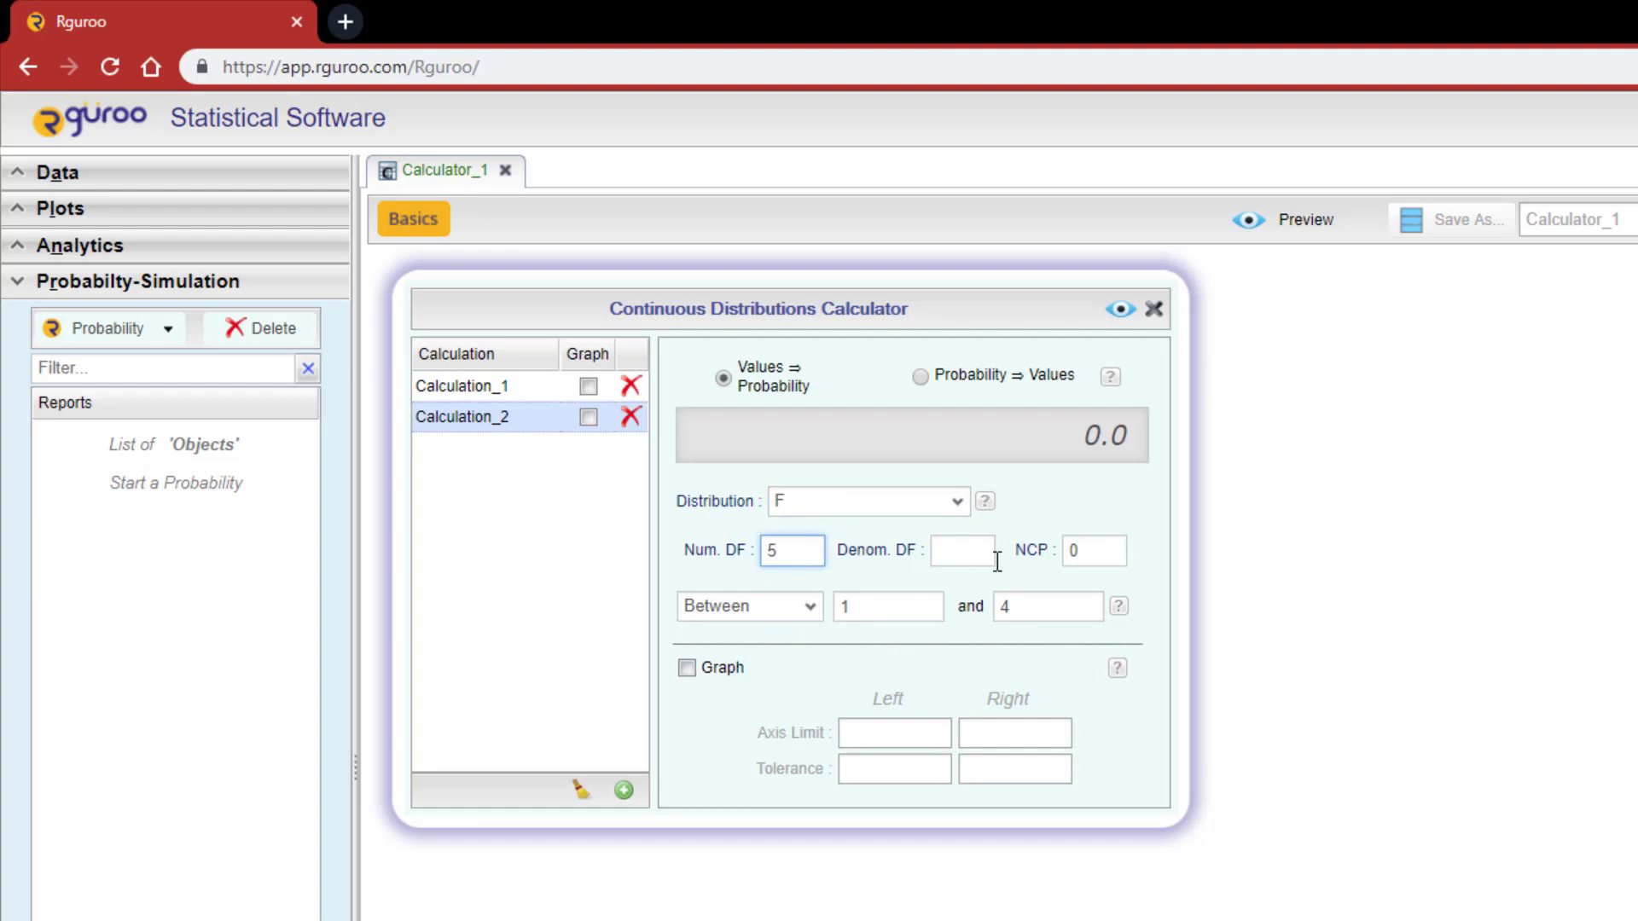
pyautogui.click(970, 557)
pyautogui.write('7')
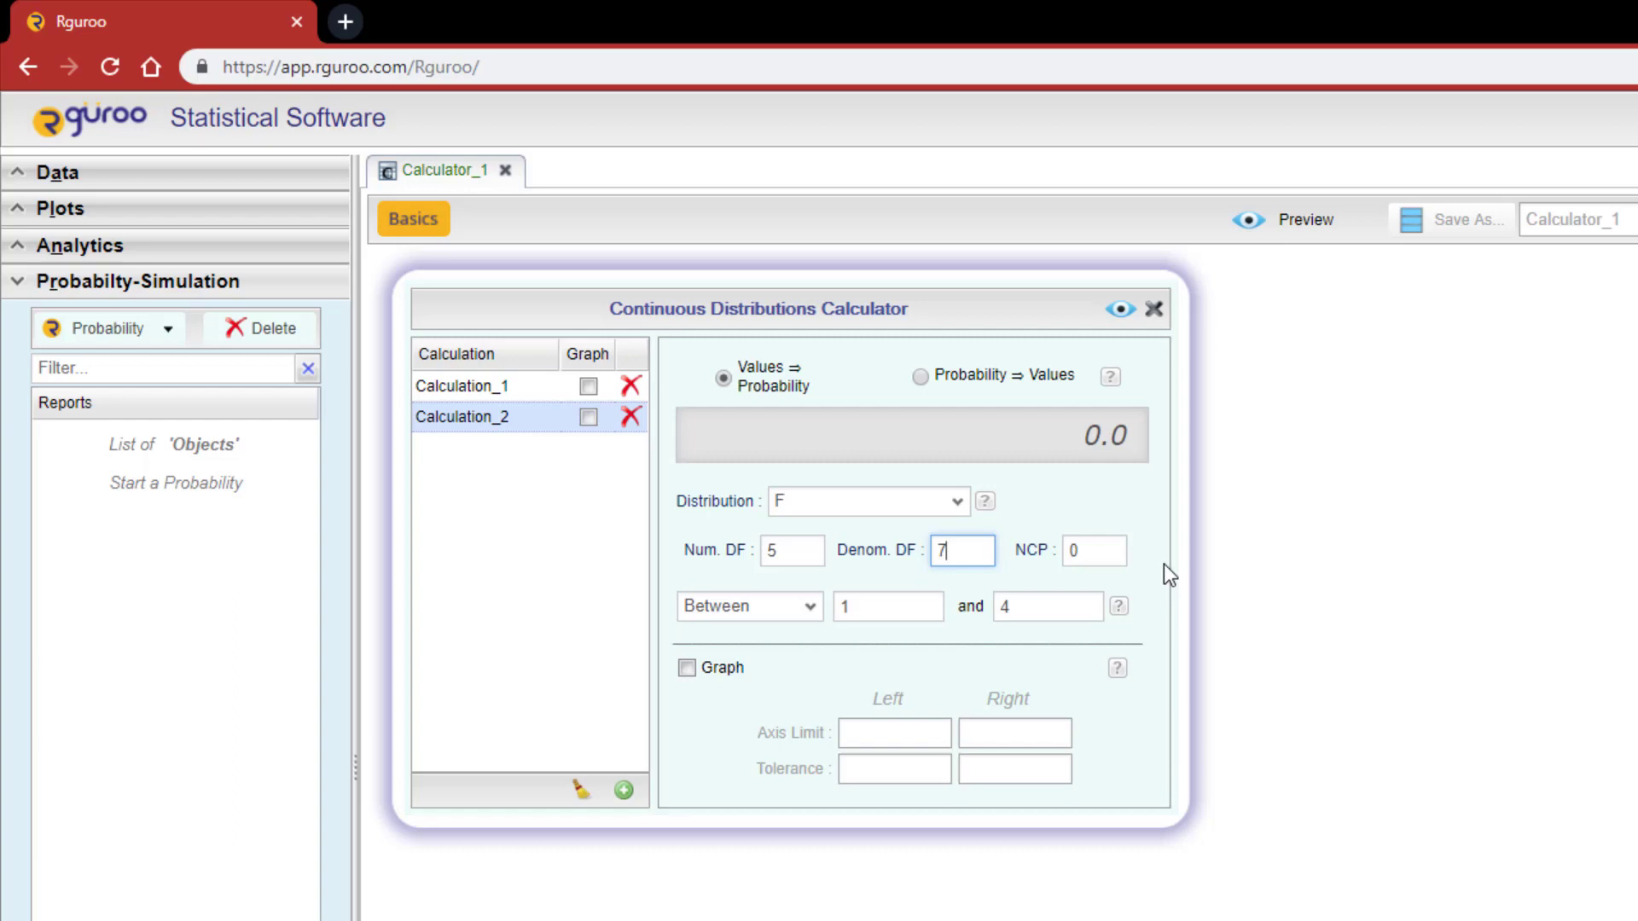
pyautogui.doubleClick(466, 412)
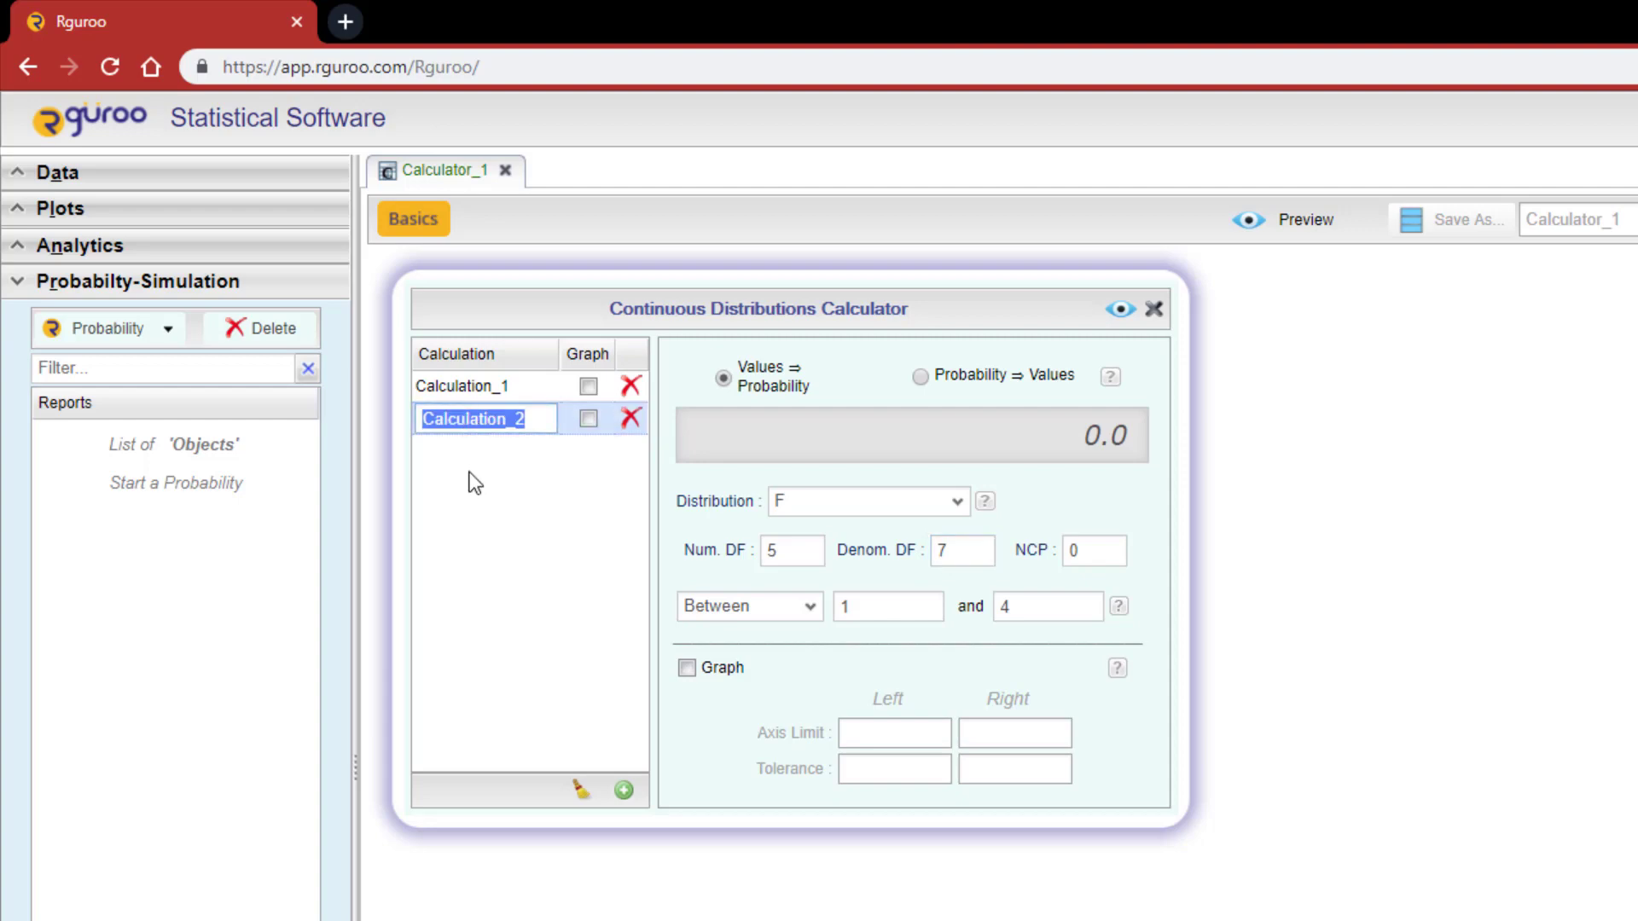
# - Name Calculation_2 'F-Distribution' and compute its probability, 0.43211
pyautogui.write('F-Distribution')
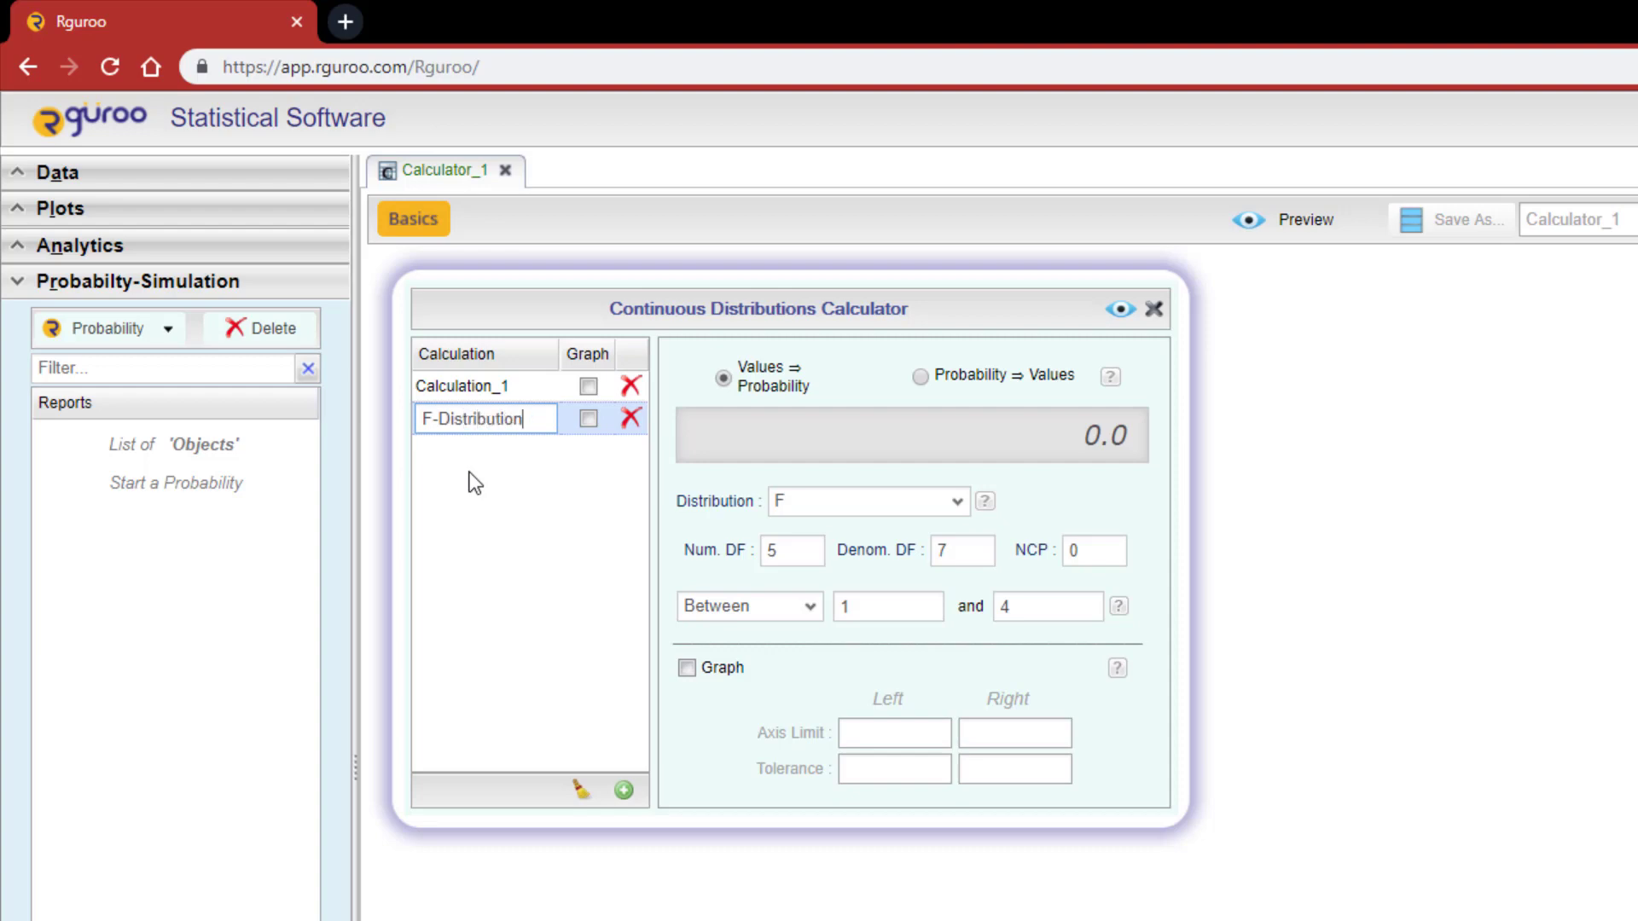
pyautogui.press('Return')
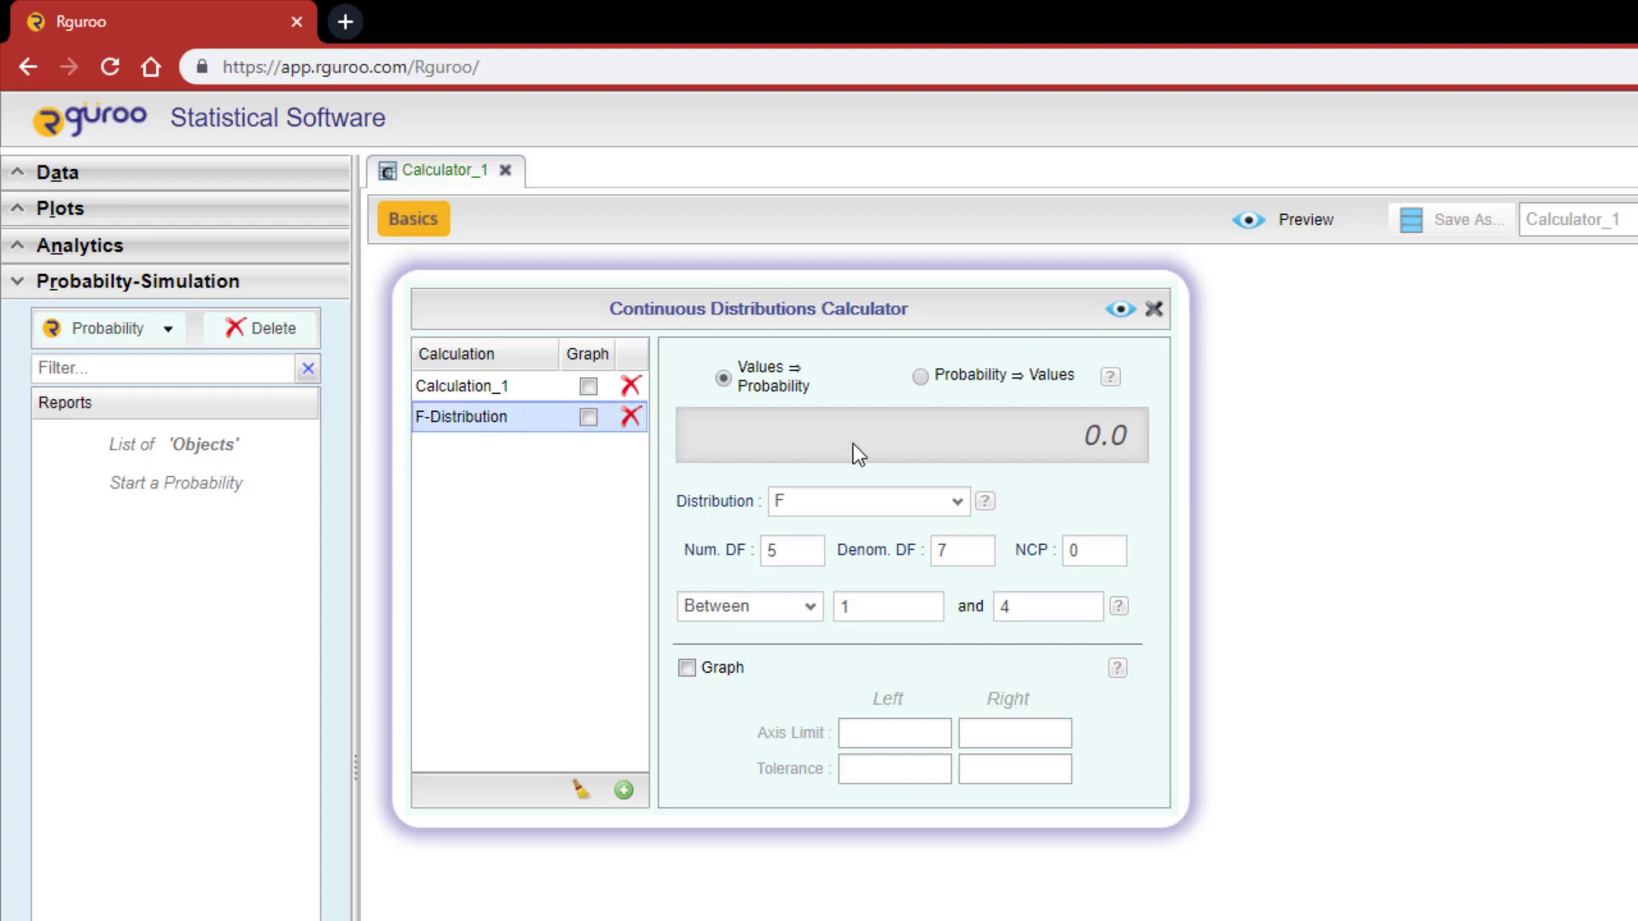
pyautogui.click(1121, 309)
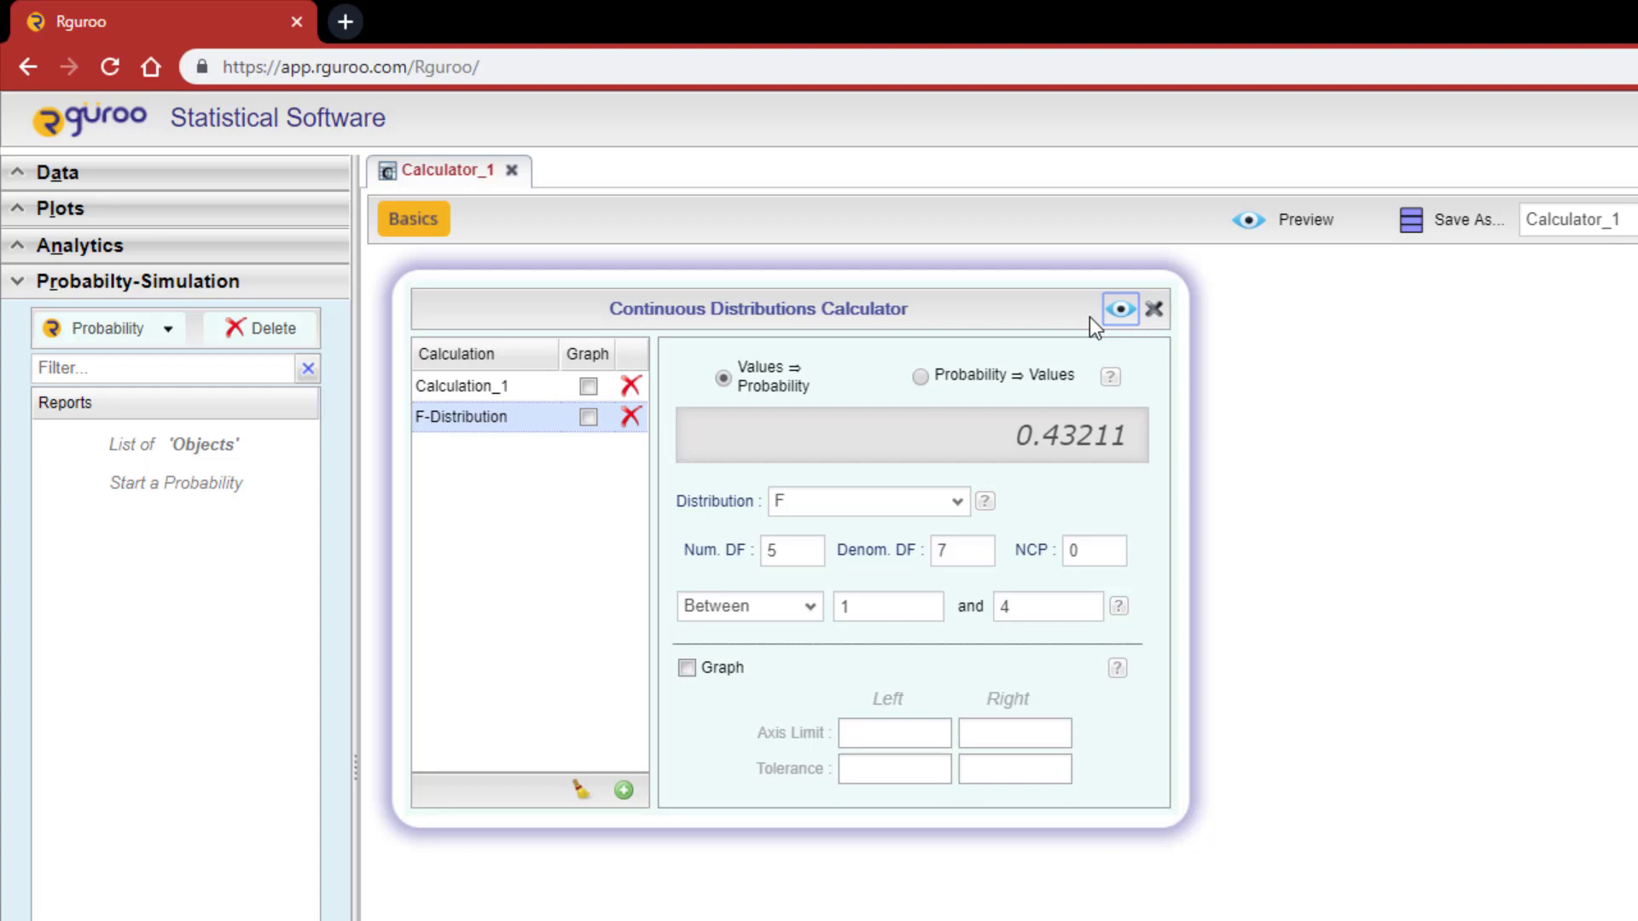
# - Enable graphs for Calculation_1 (probability 0.97725) and F-Distribution
pyautogui.click(498, 382)
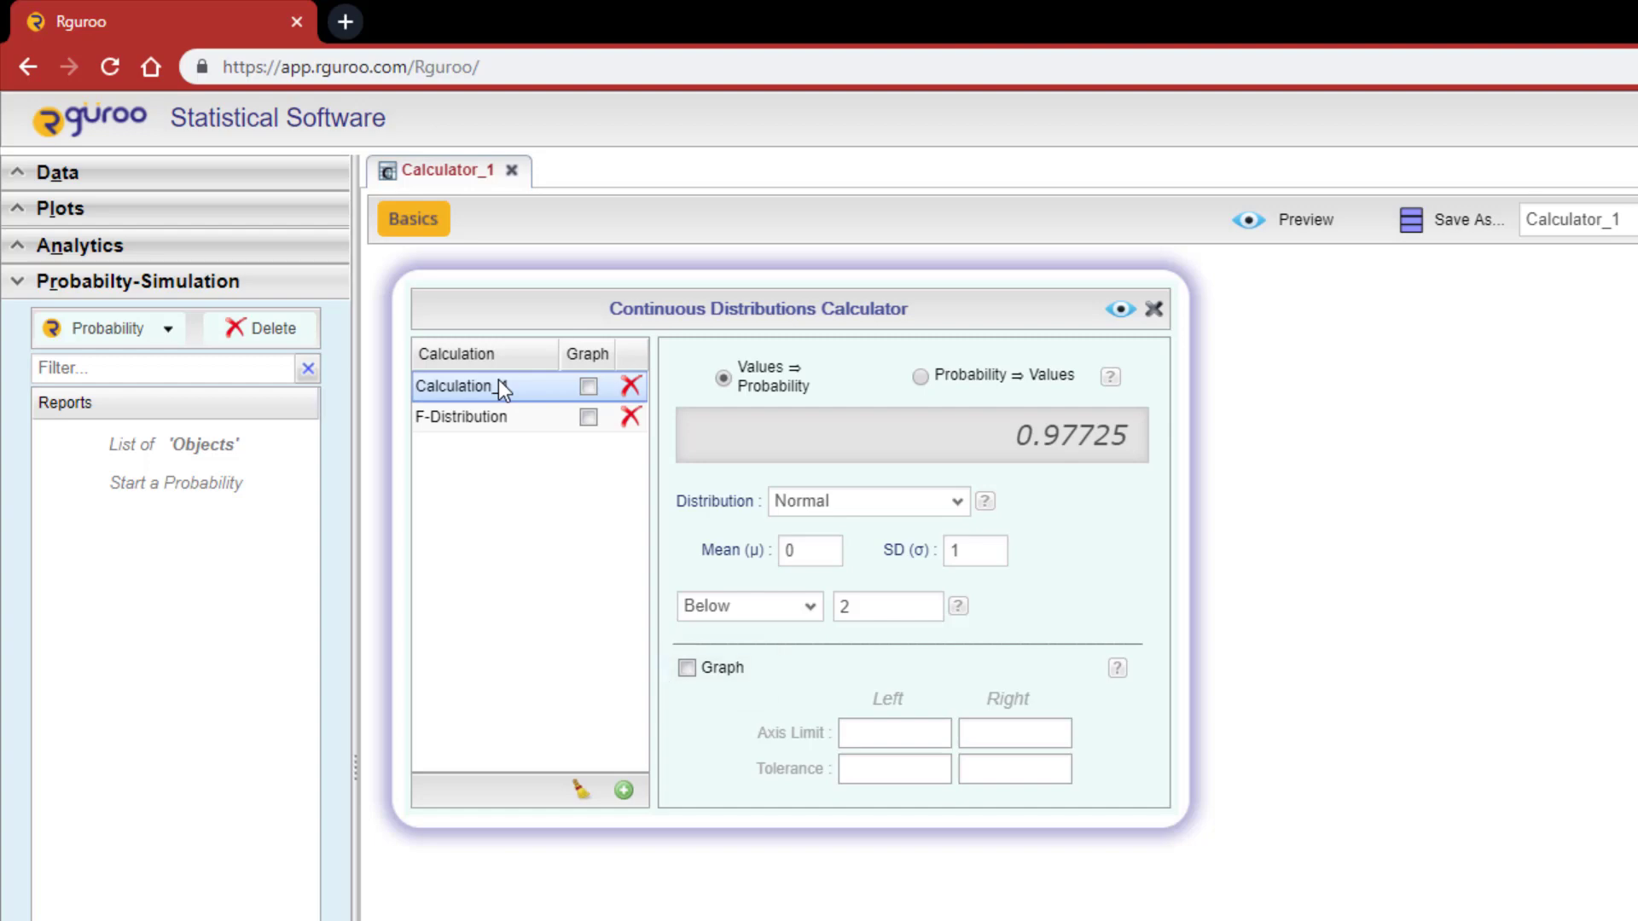
pyautogui.click(583, 387)
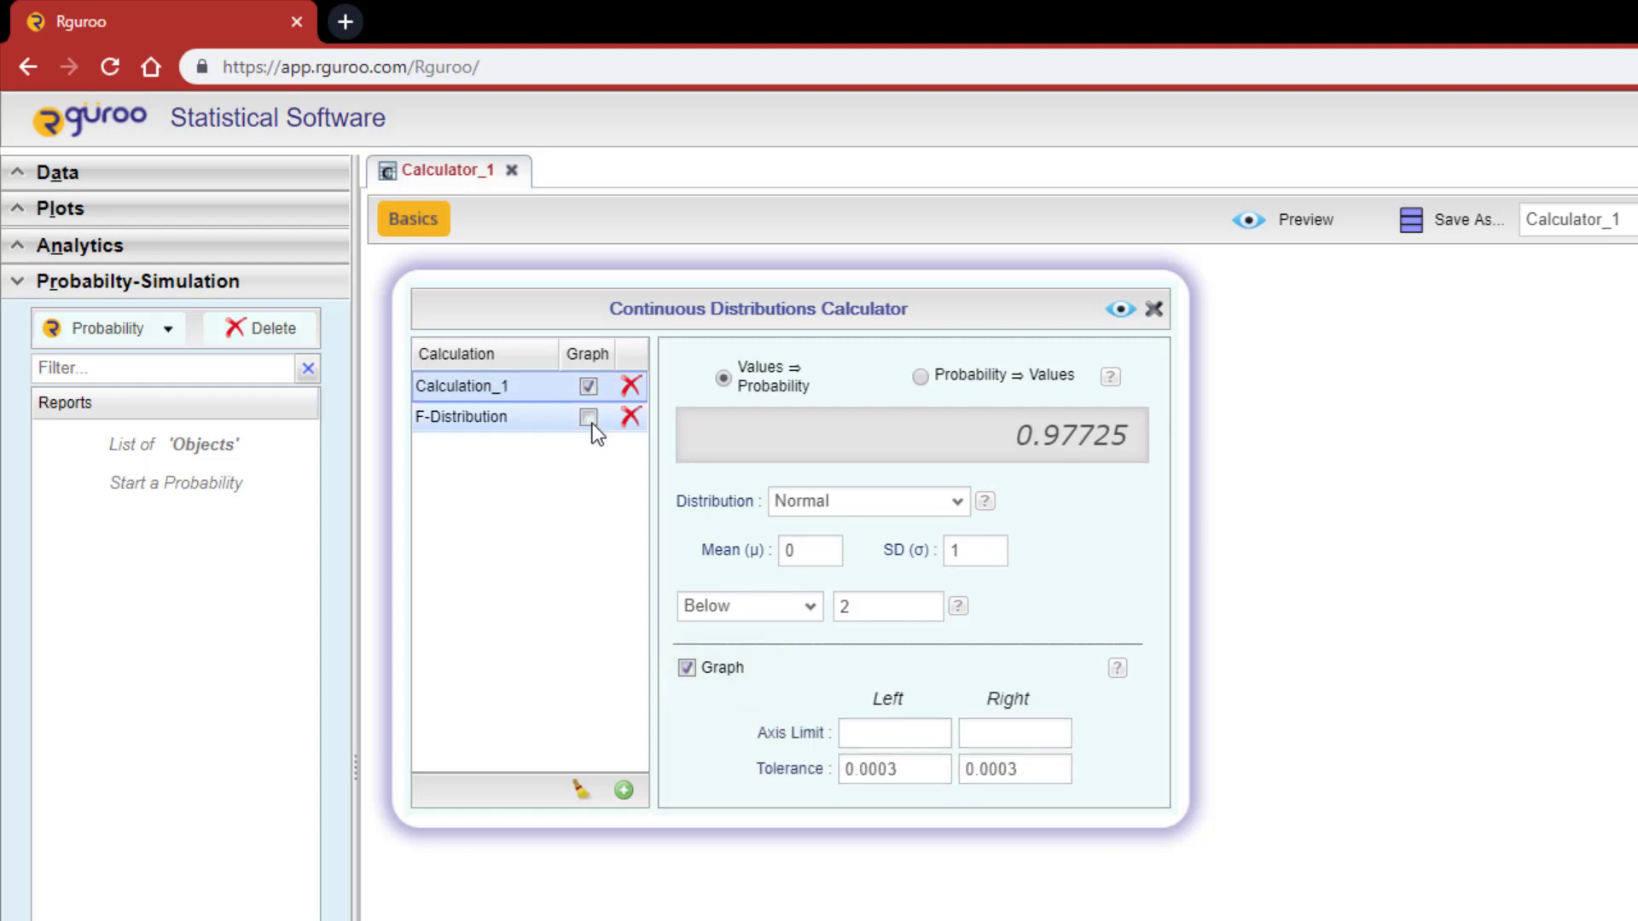
pyautogui.click(591, 420)
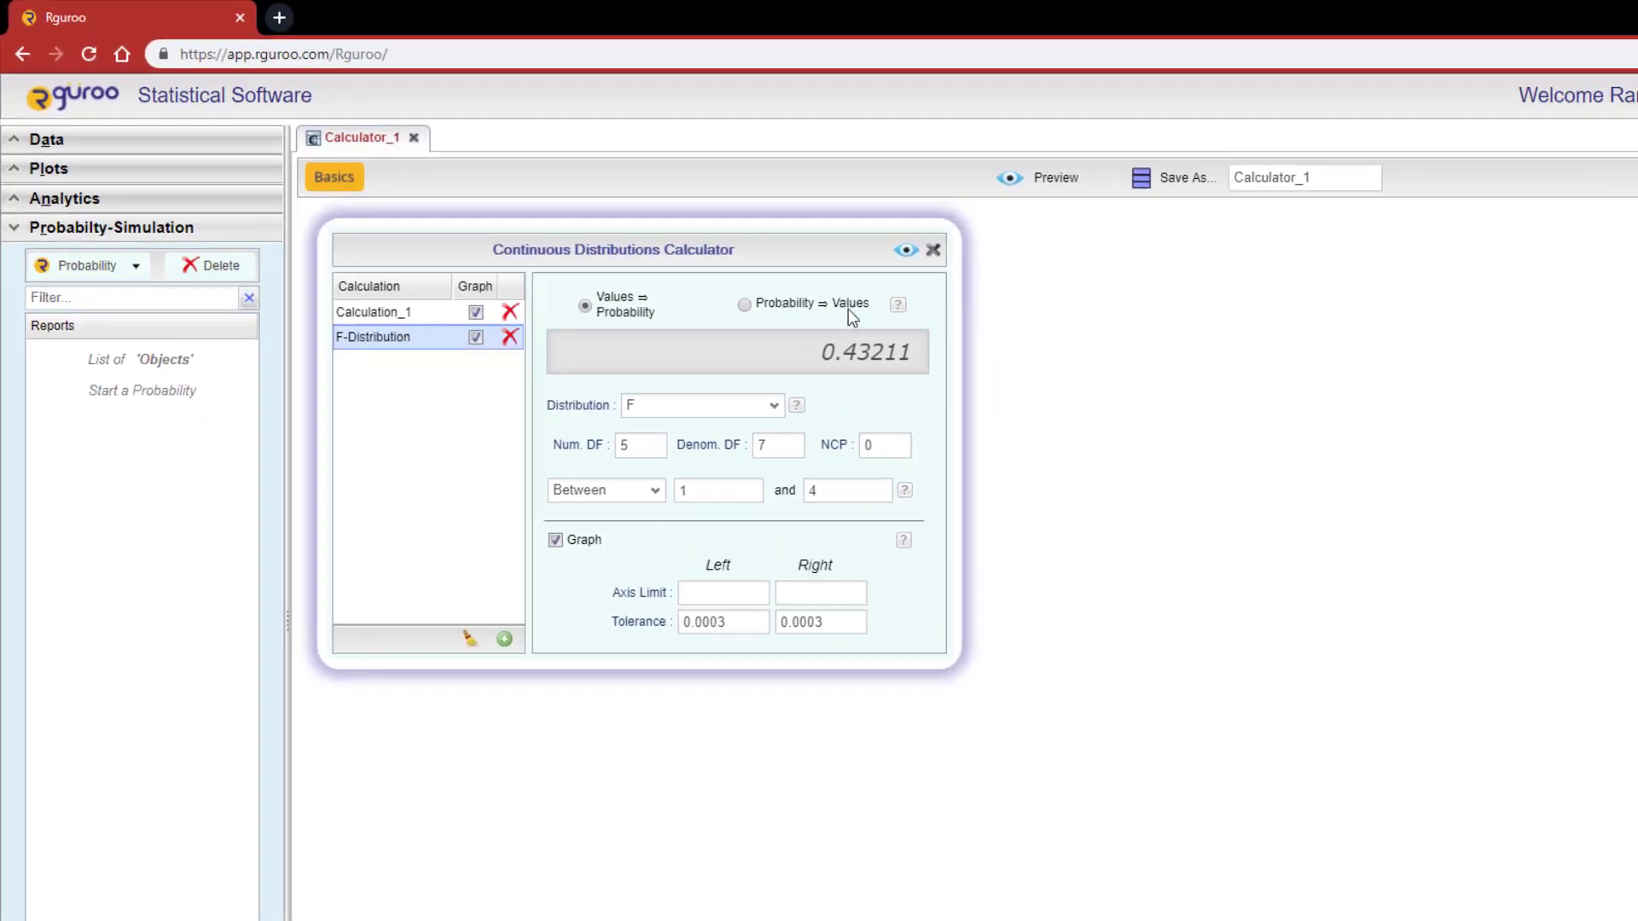
# - Preview the report and scroll to the shaded F-Distribution graph, P(1 ≤ X ≤ 4) = 0.4321
pyautogui.click(1039, 287)
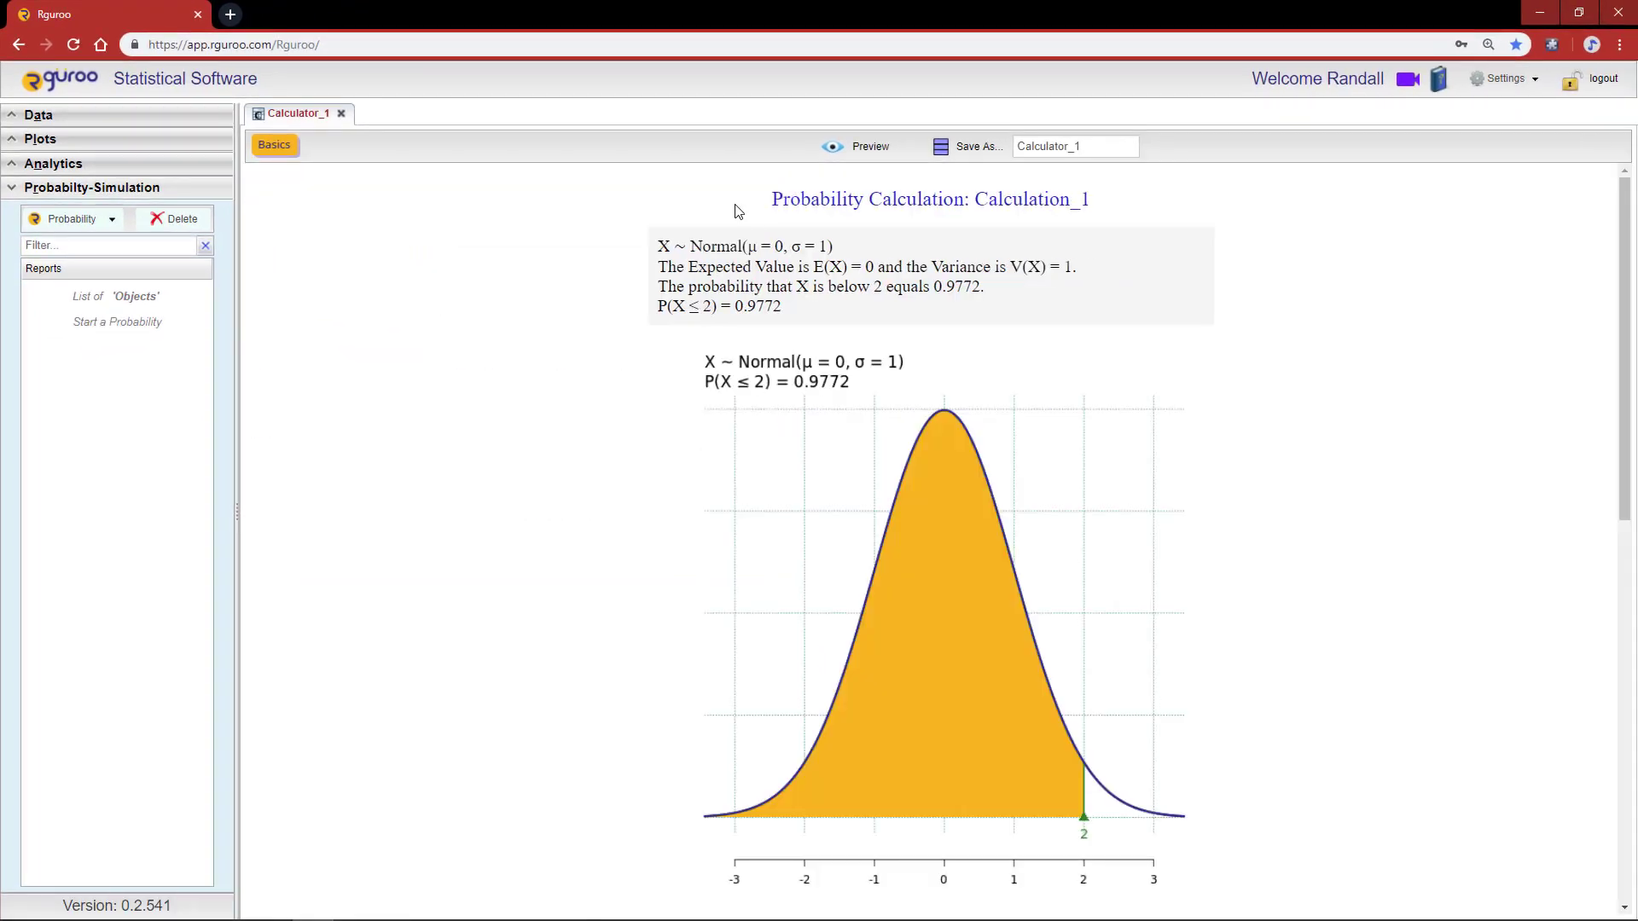
pyautogui.click(1625, 240)
pyautogui.moveTo(1625, 240); pyautogui.dragTo(1576, 599)
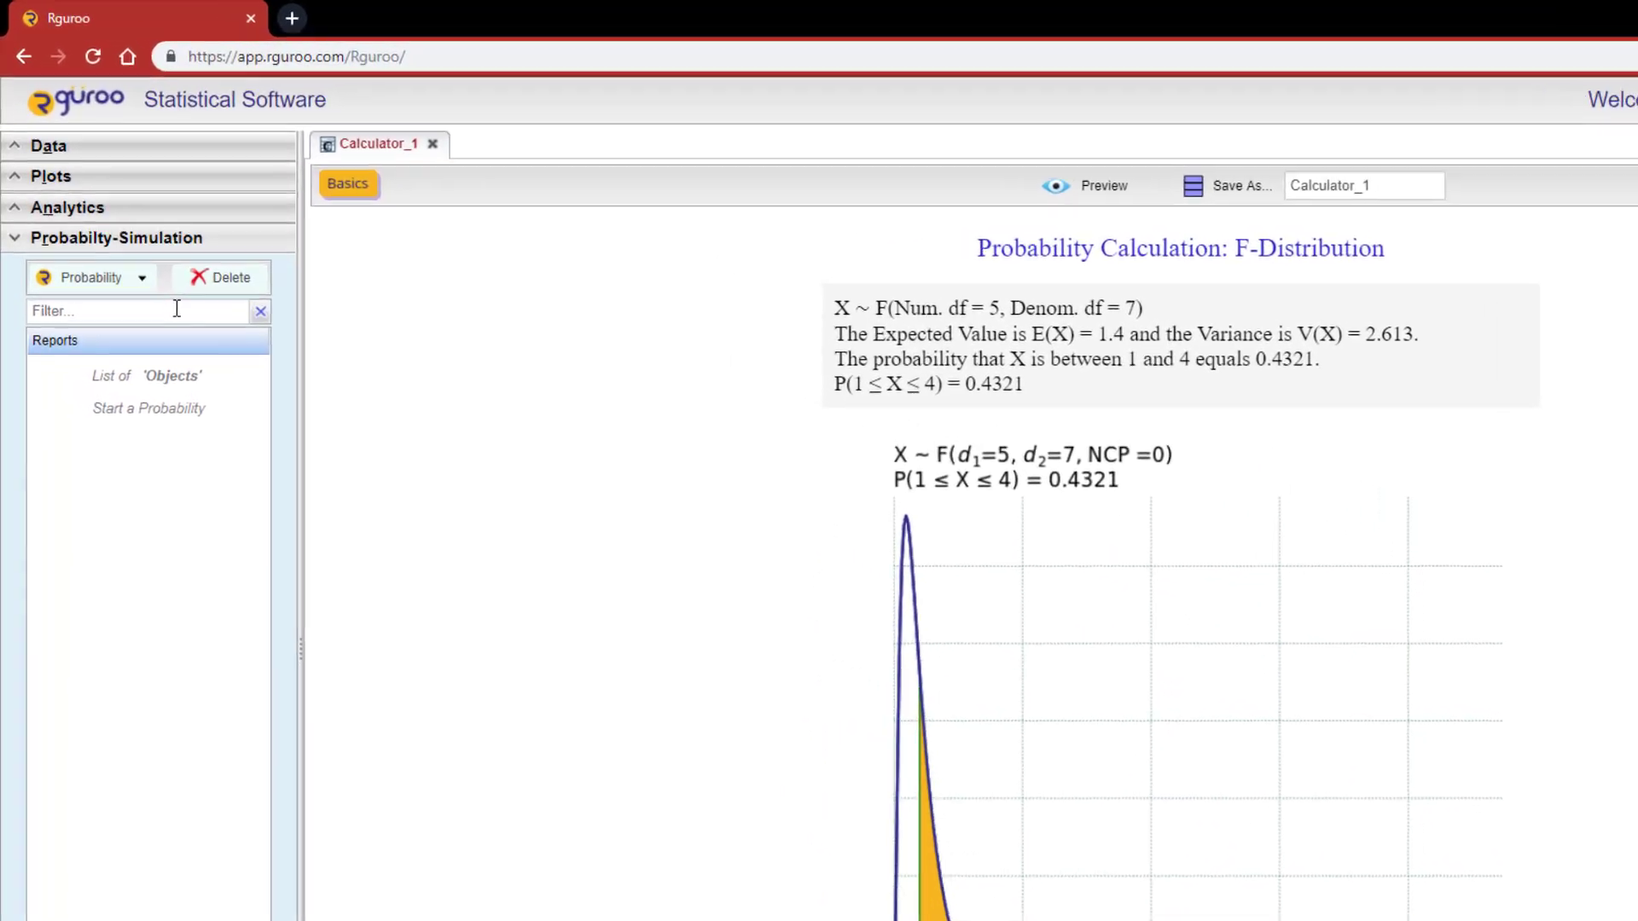
pyautogui.click(142, 280)
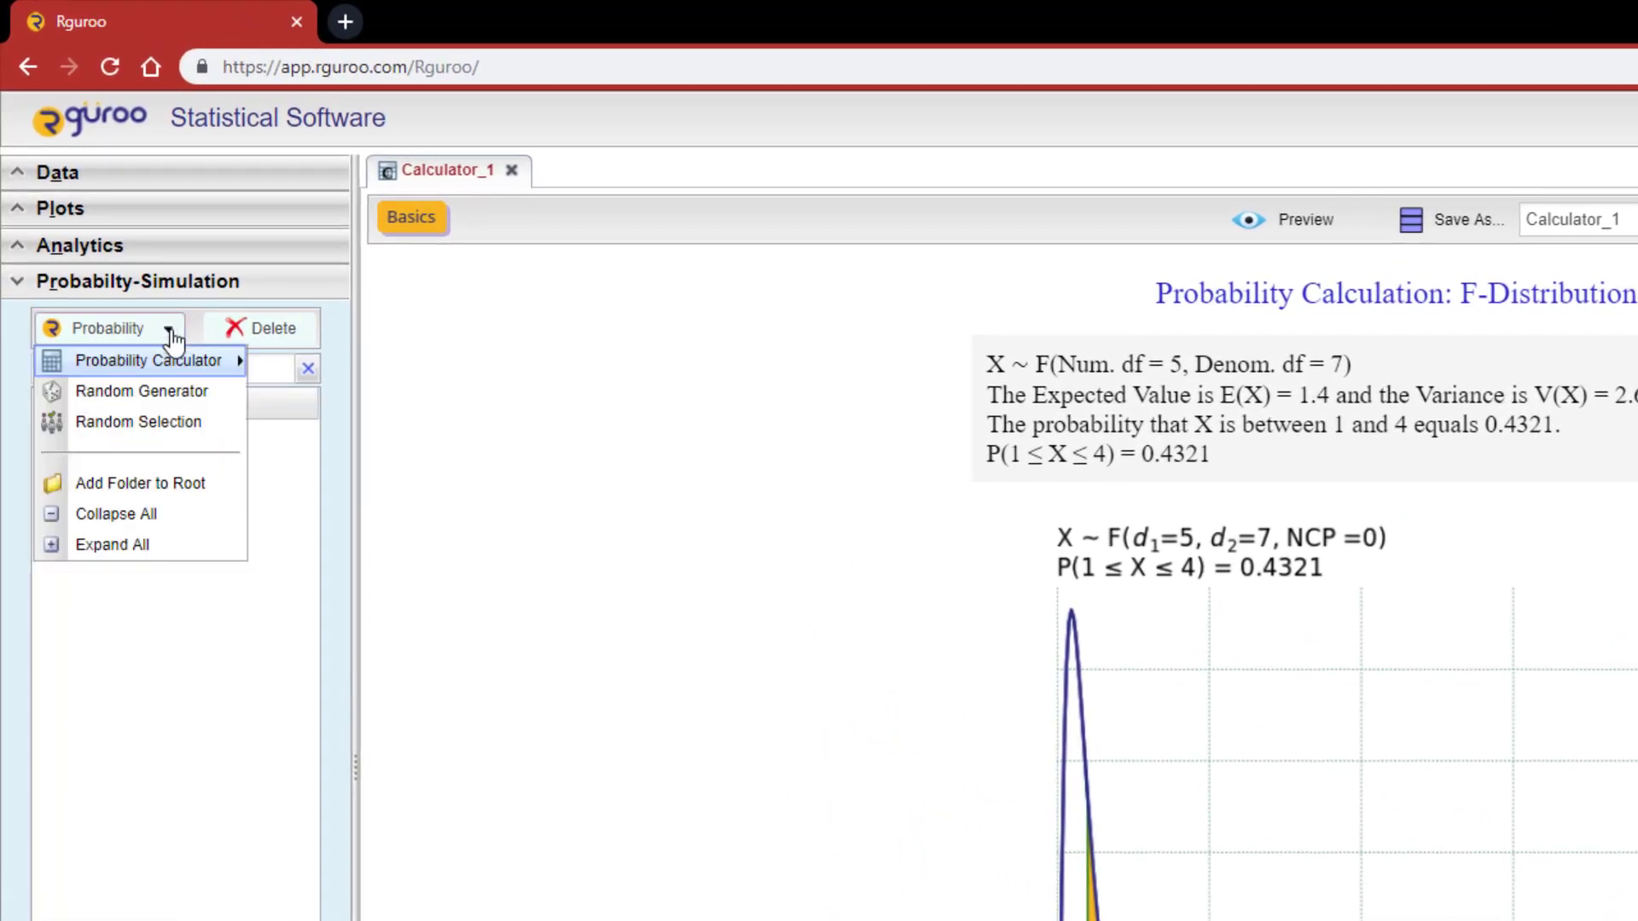
# - Start Calculator_2 with a Normal (mean 0, SD 1) Calculation_1 and its graph enabled
pyautogui.moveTo(166, 362)
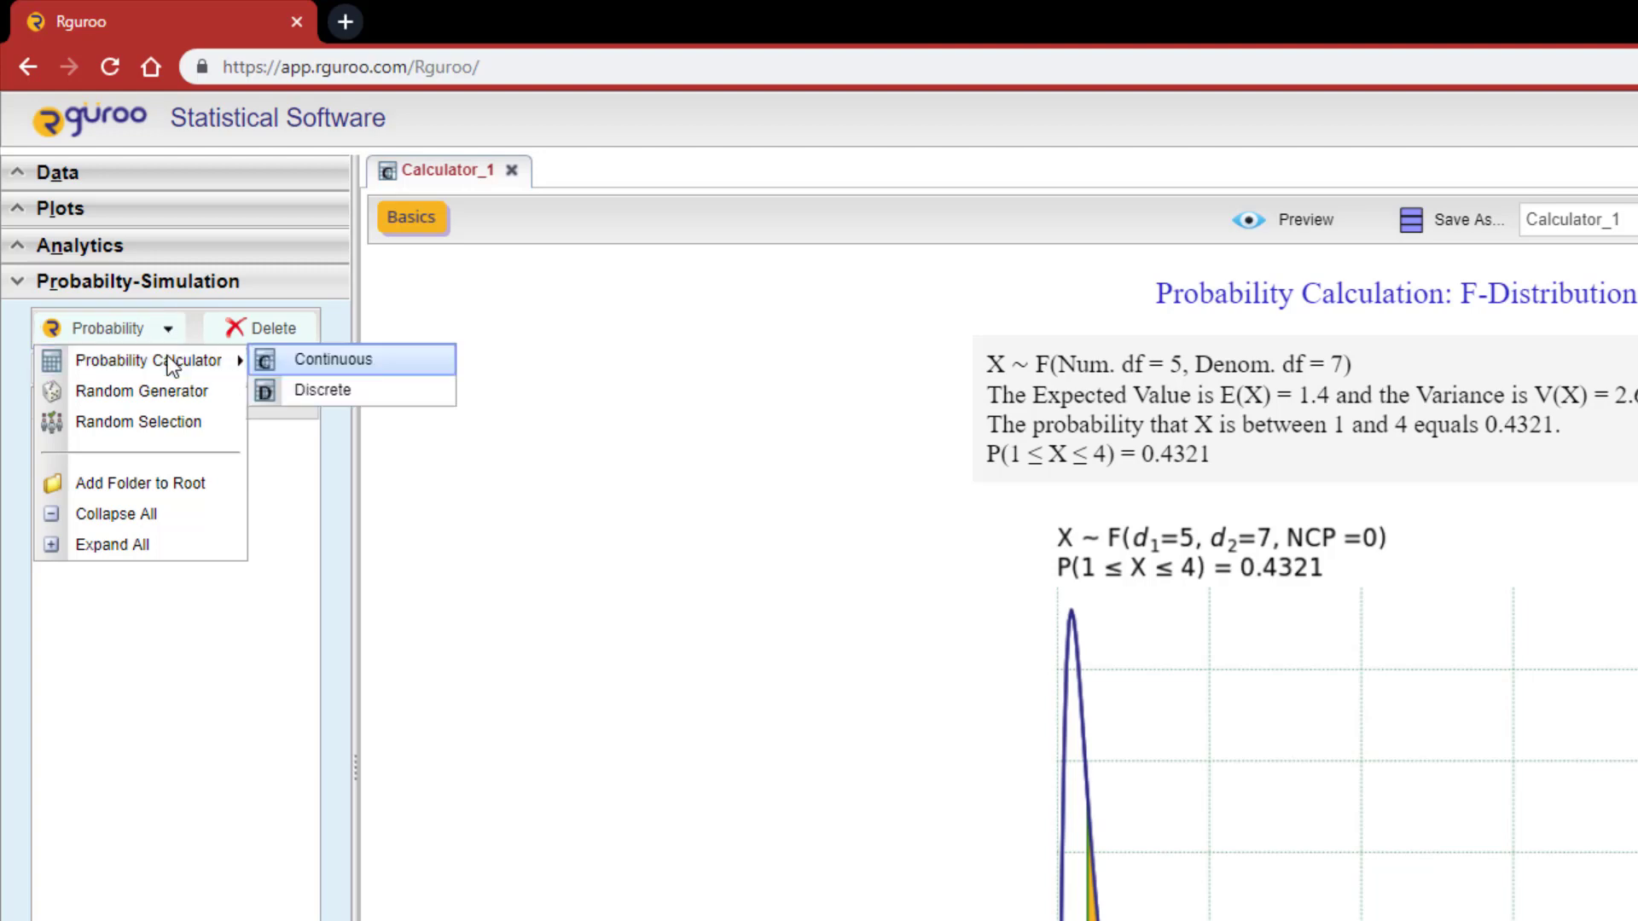
pyautogui.click(350, 361)
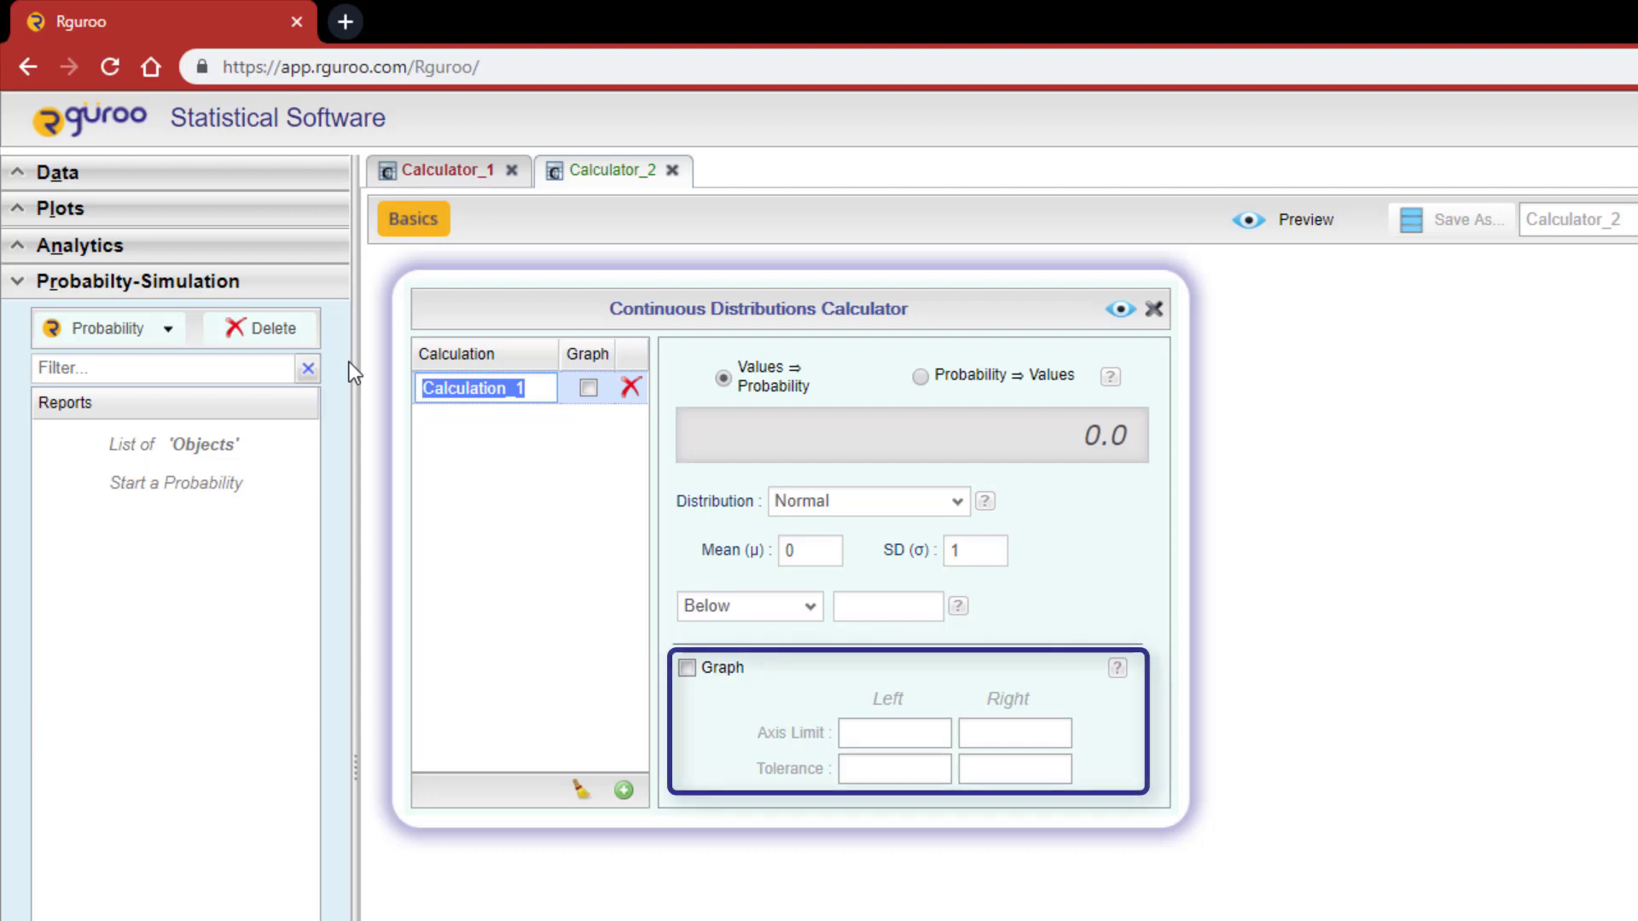
pyautogui.click(587, 388)
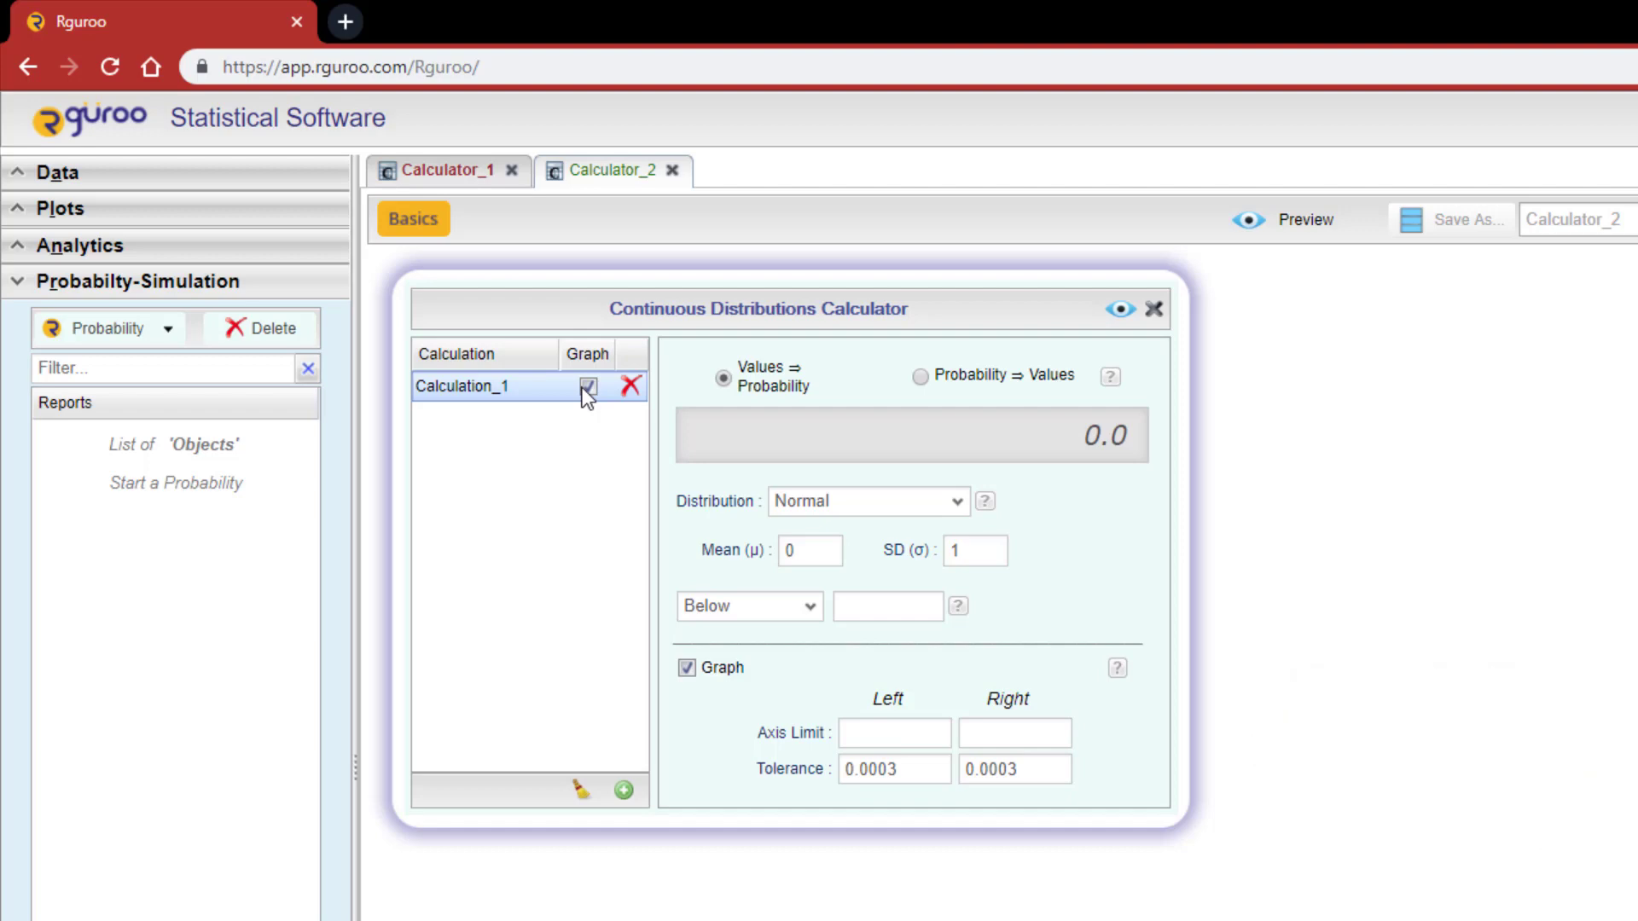
# - Make Calculation_1 Chi-Square with DF 5, Above 15, and add Calculation_2
pyautogui.click(958, 504)
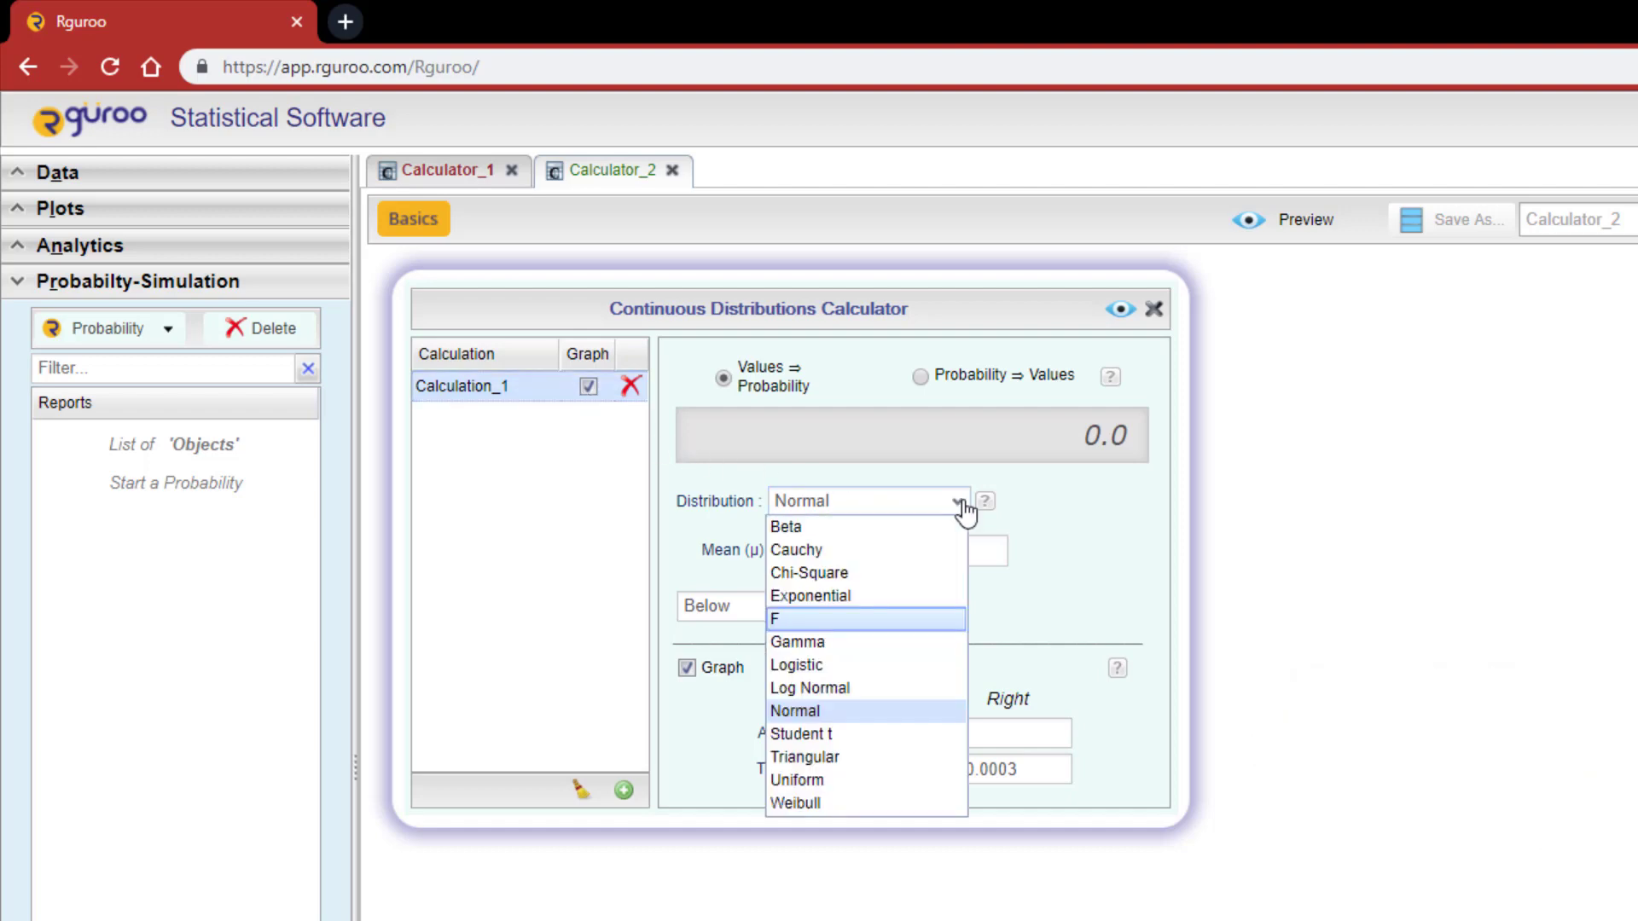
pyautogui.click(881, 577)
pyautogui.click(806, 556)
pyautogui.write('5')
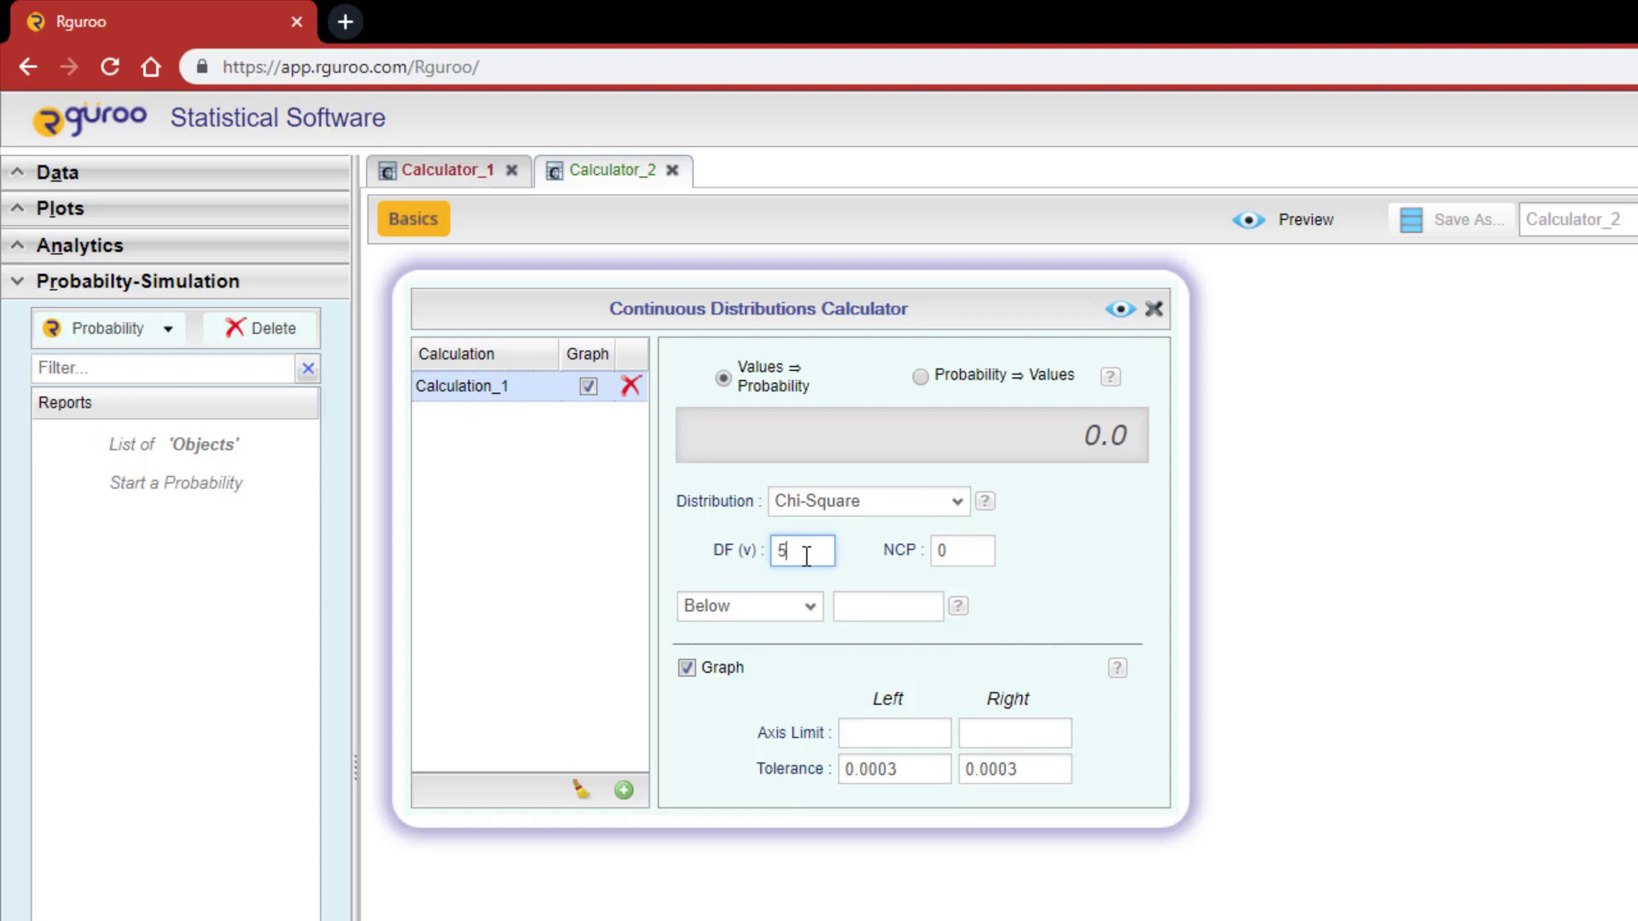
pyautogui.click(800, 607)
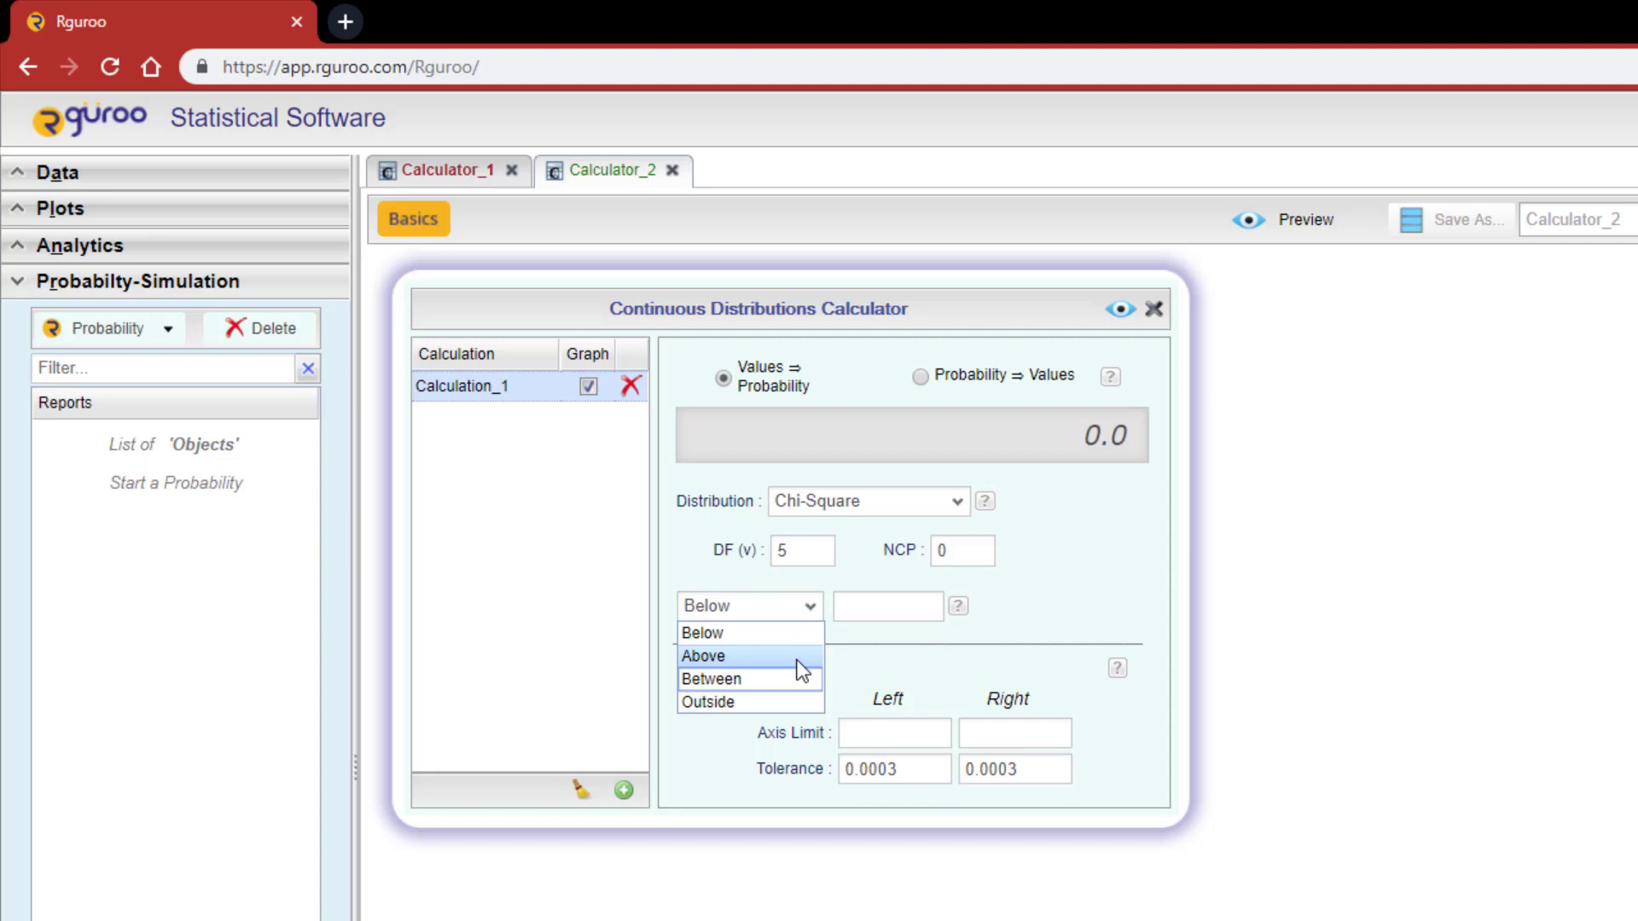
pyautogui.click(799, 656)
pyautogui.click(890, 606)
pyautogui.write('15')
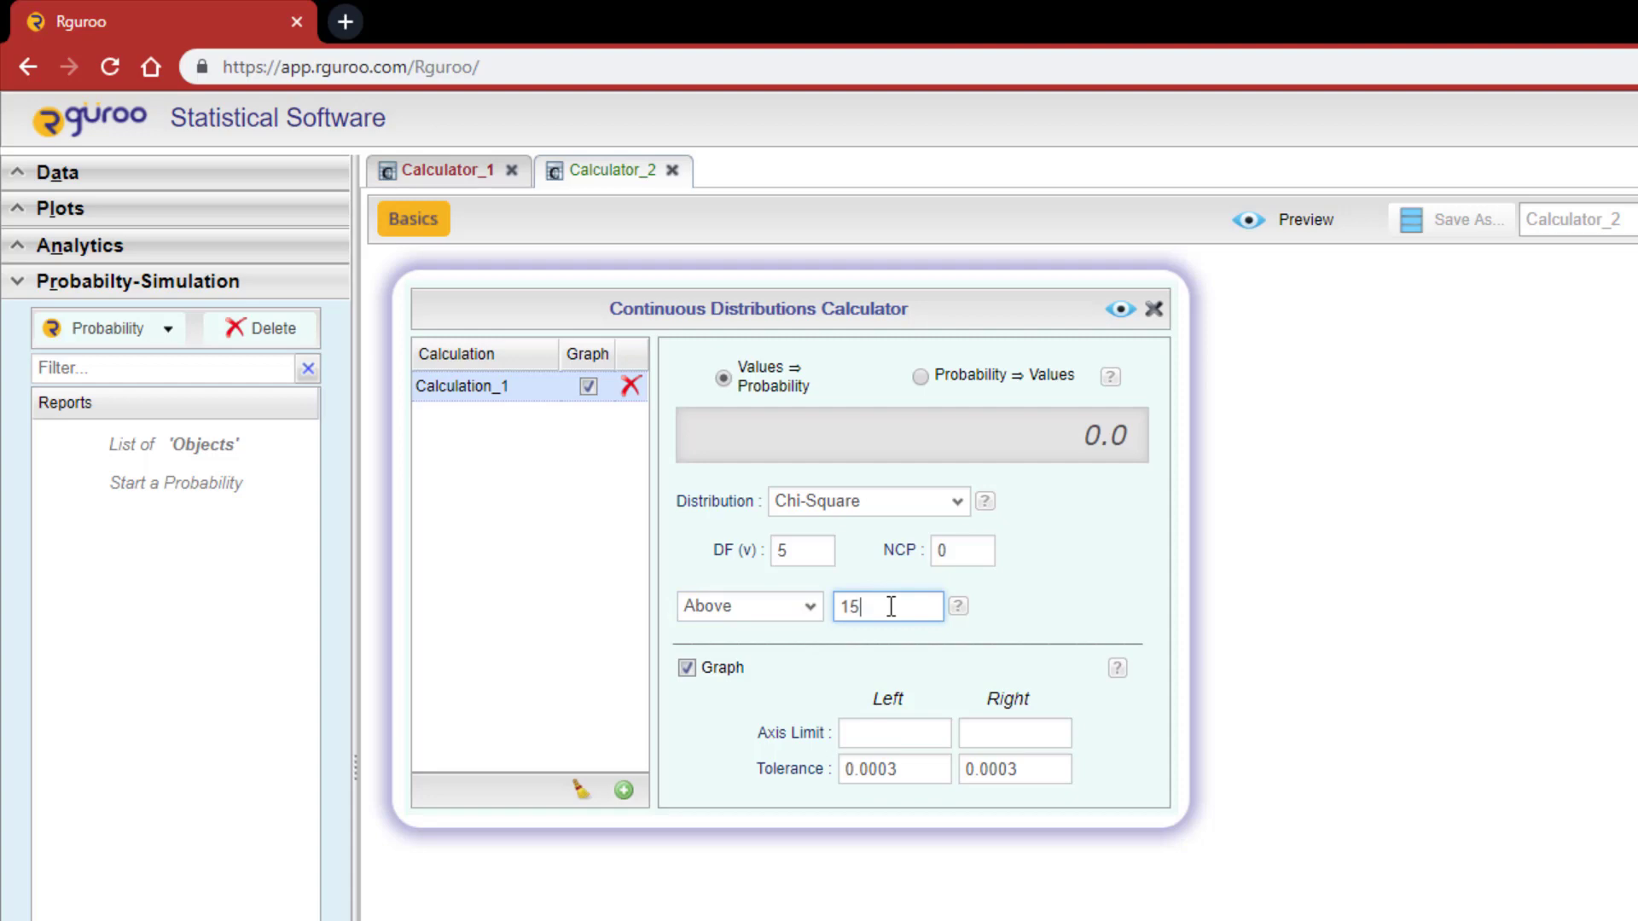
pyautogui.click(624, 791)
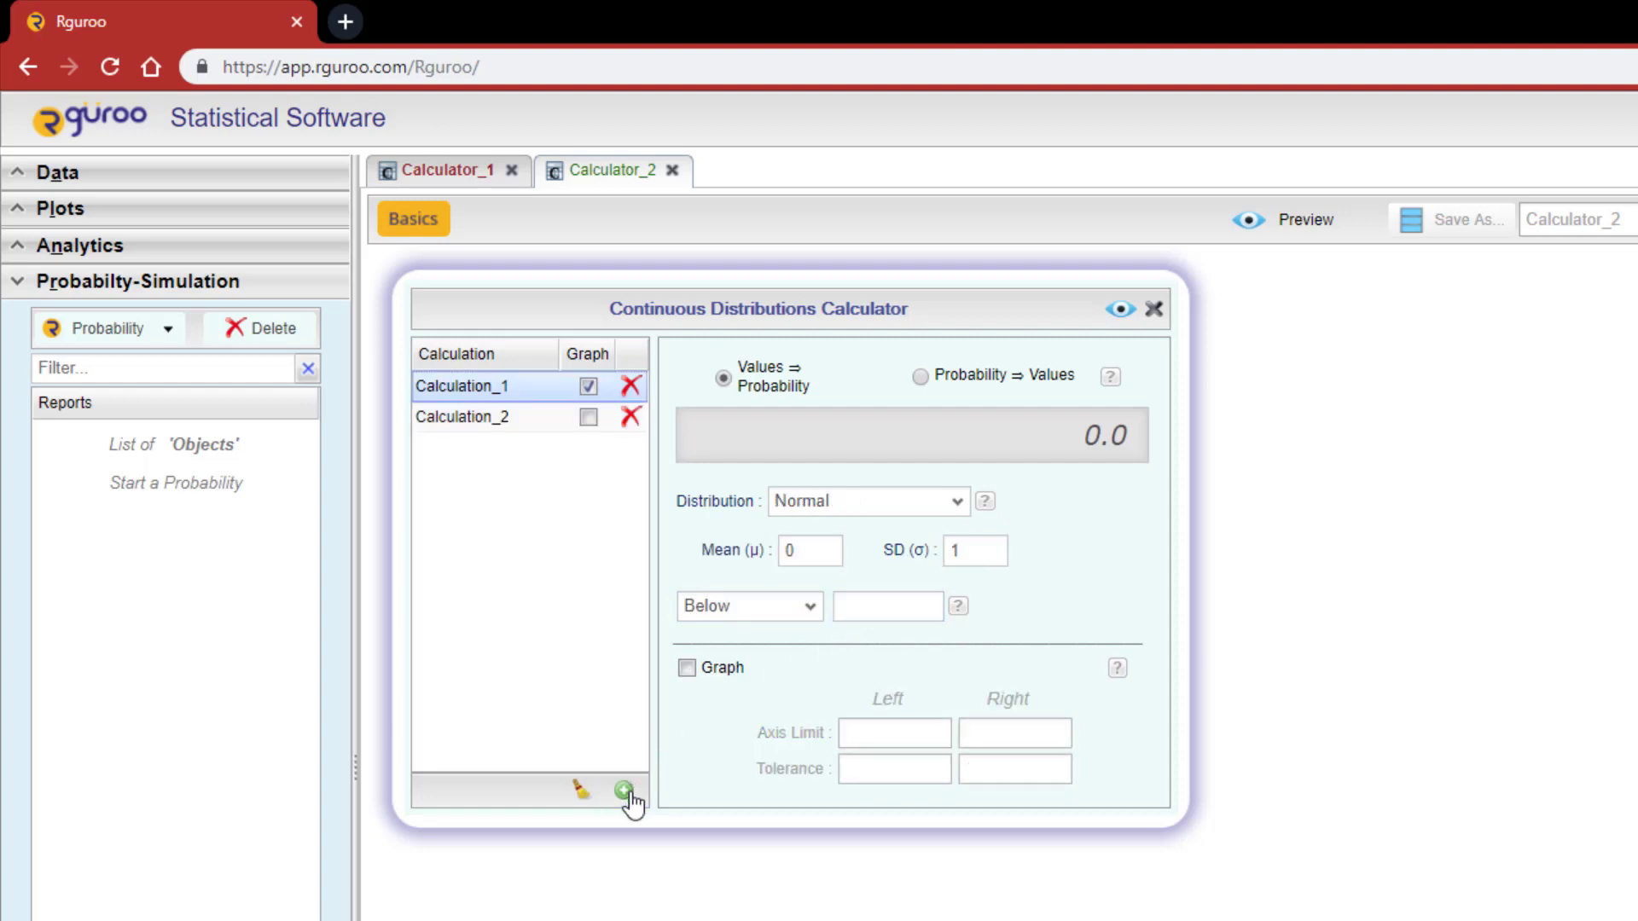
# - Set Calculation_2 to Chi-Square with DF 5, Above 15
pyautogui.click(938, 501)
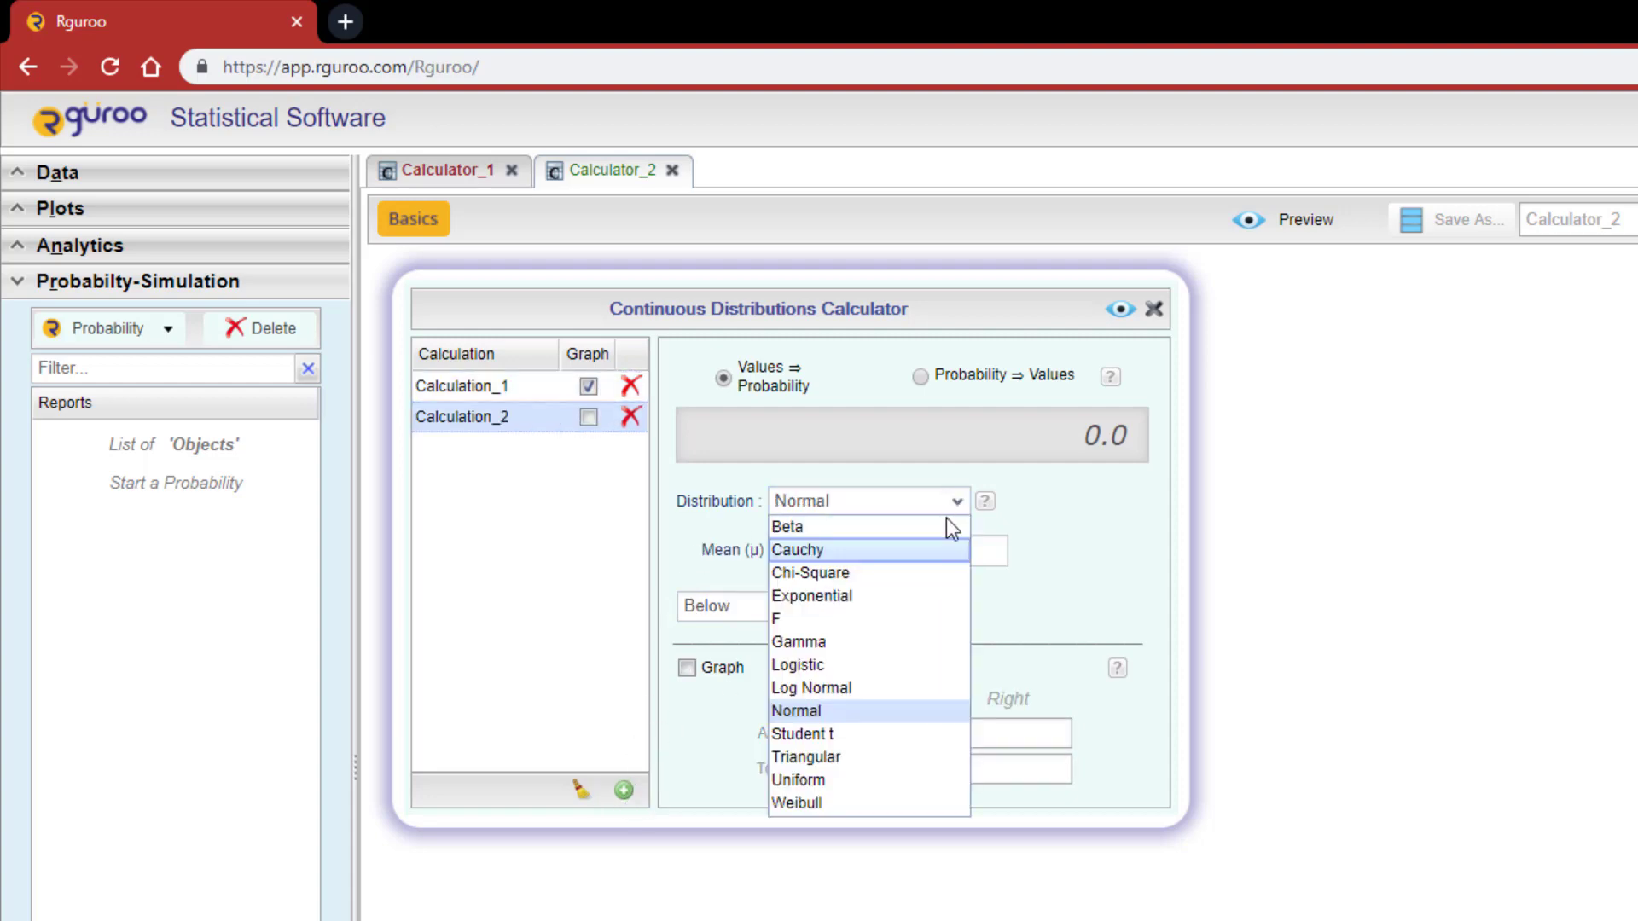
pyautogui.click(894, 571)
pyautogui.click(813, 547)
pyautogui.write('5')
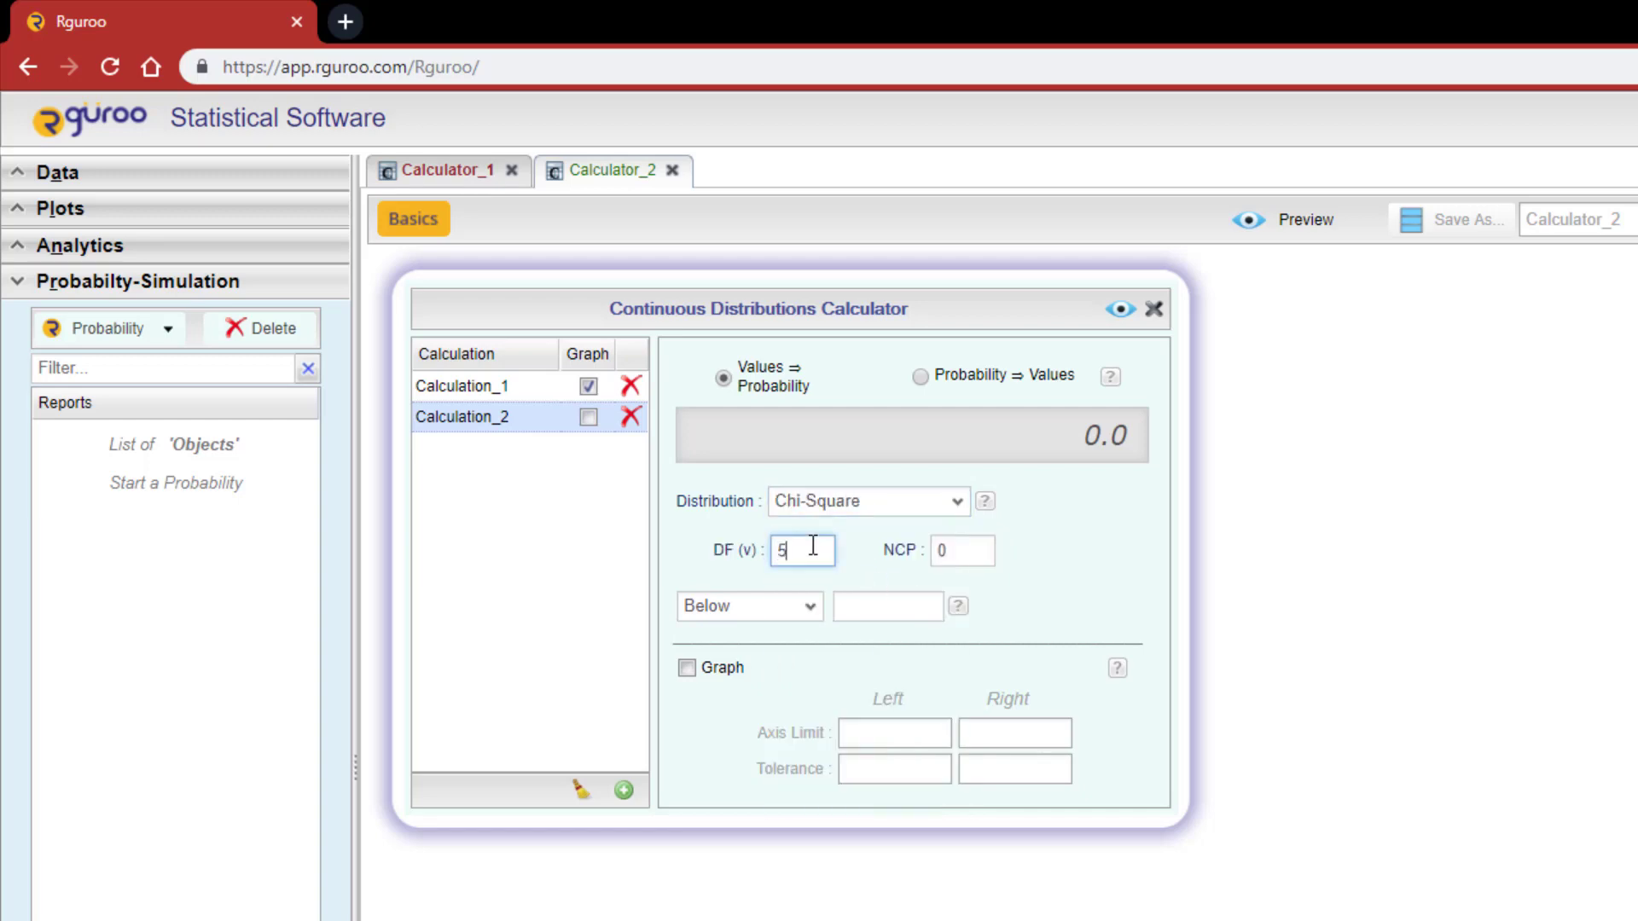
pyautogui.click(815, 608)
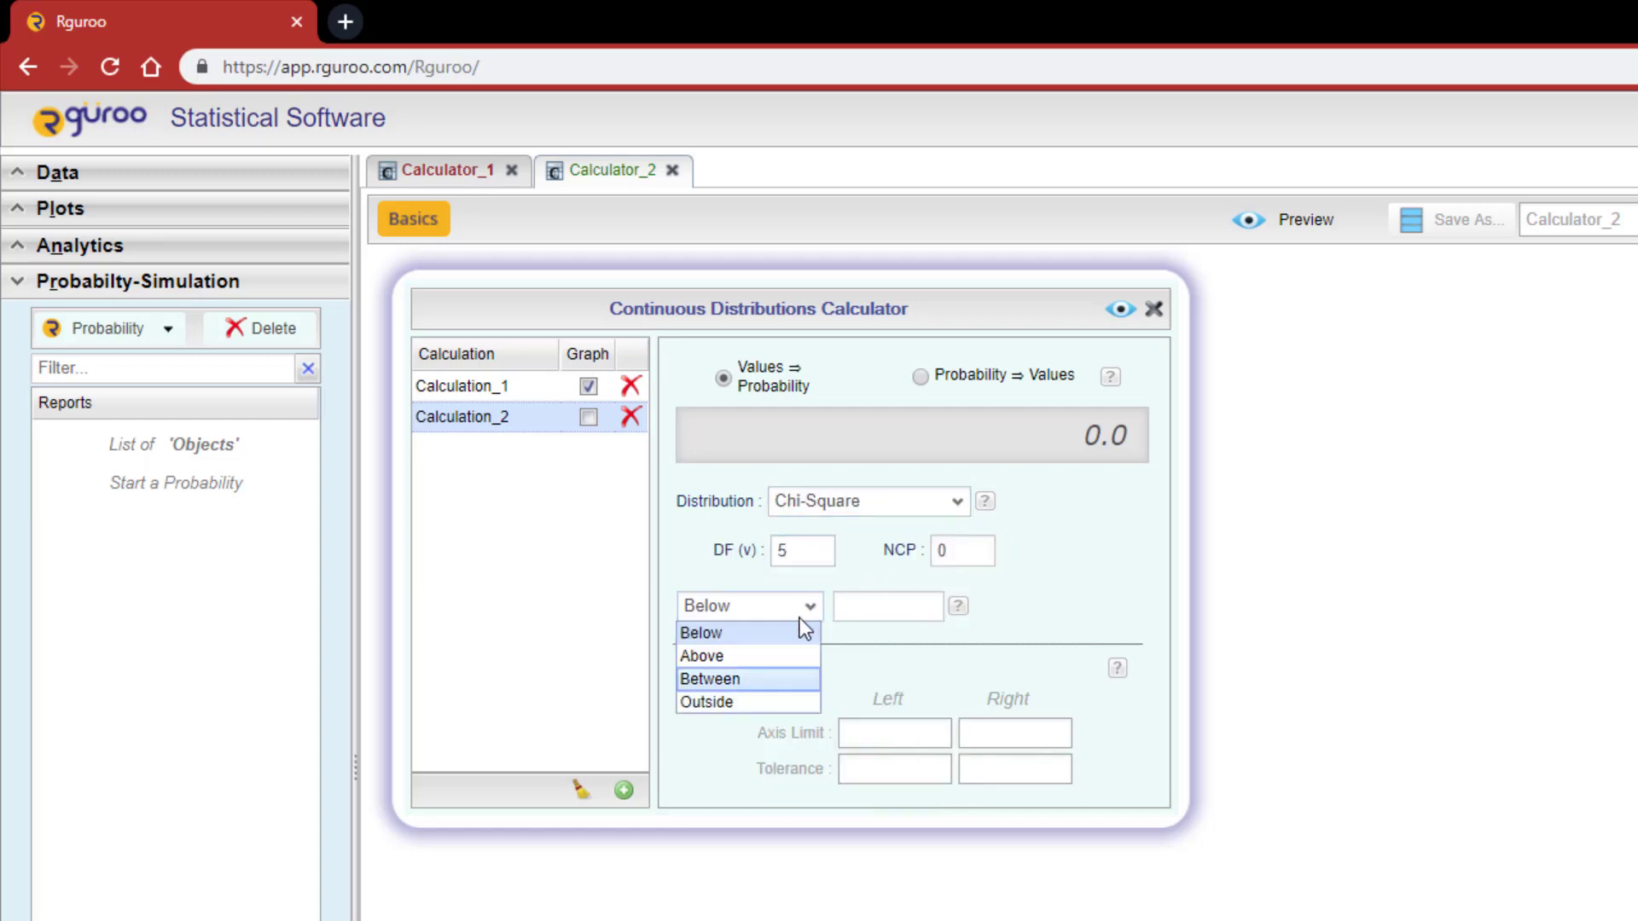
pyautogui.click(780, 656)
pyautogui.click(861, 611)
pyautogui.write('15')
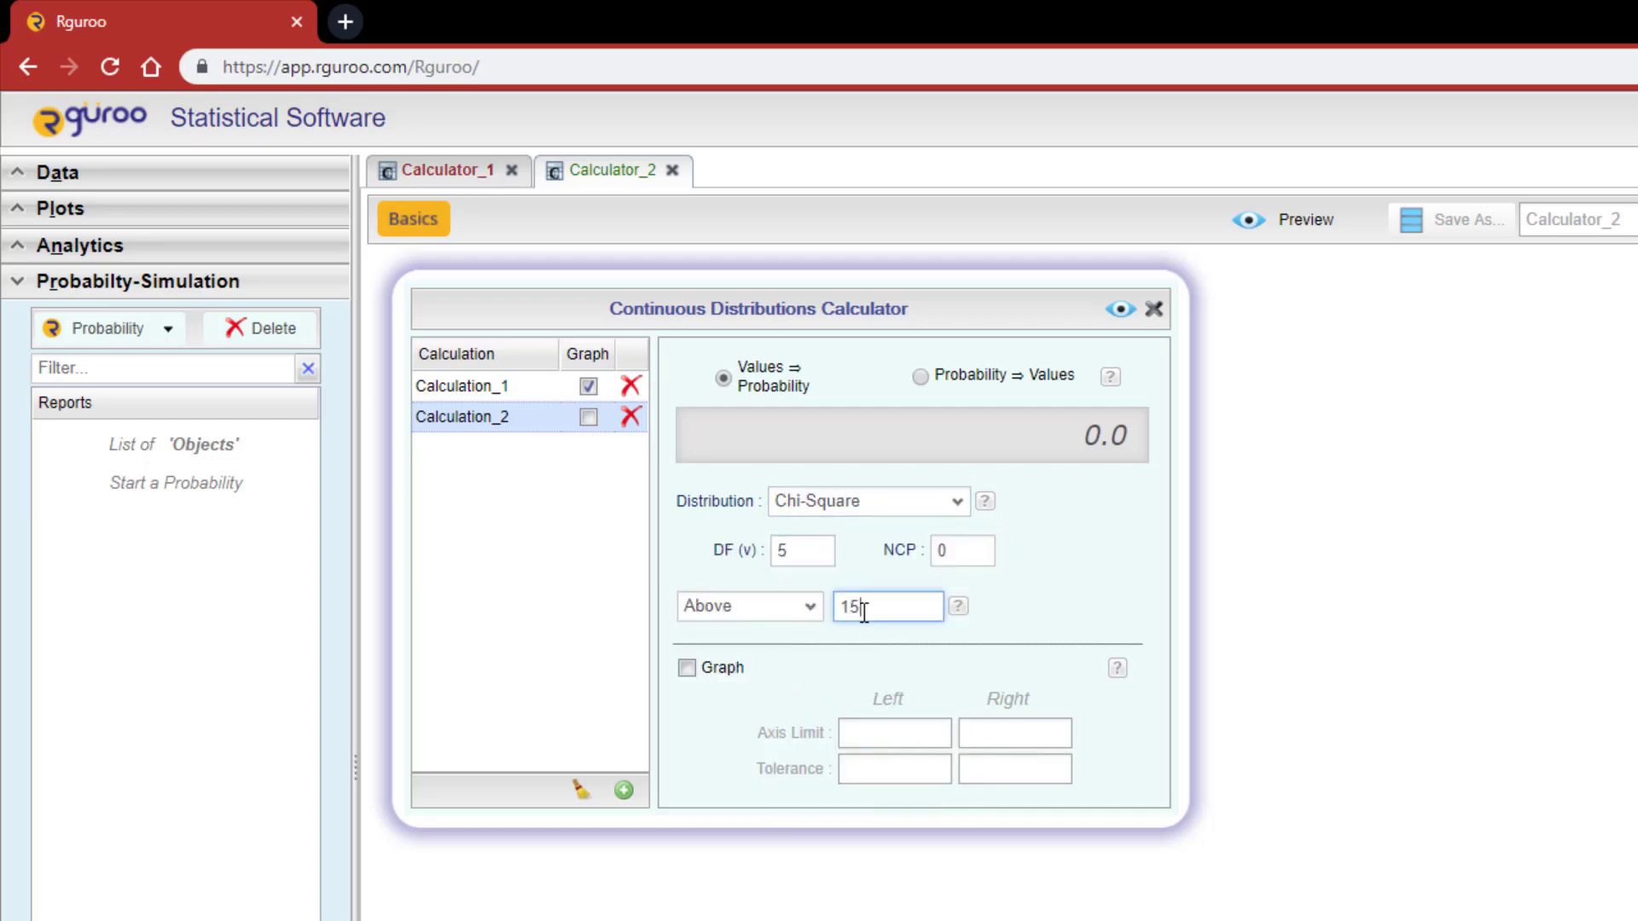
# - Graph Calculation_2 with axis limits 12 to 25 and preview P(X ≥ 15) = 0.01036
pyautogui.click(687, 667)
pyautogui.click(892, 741)
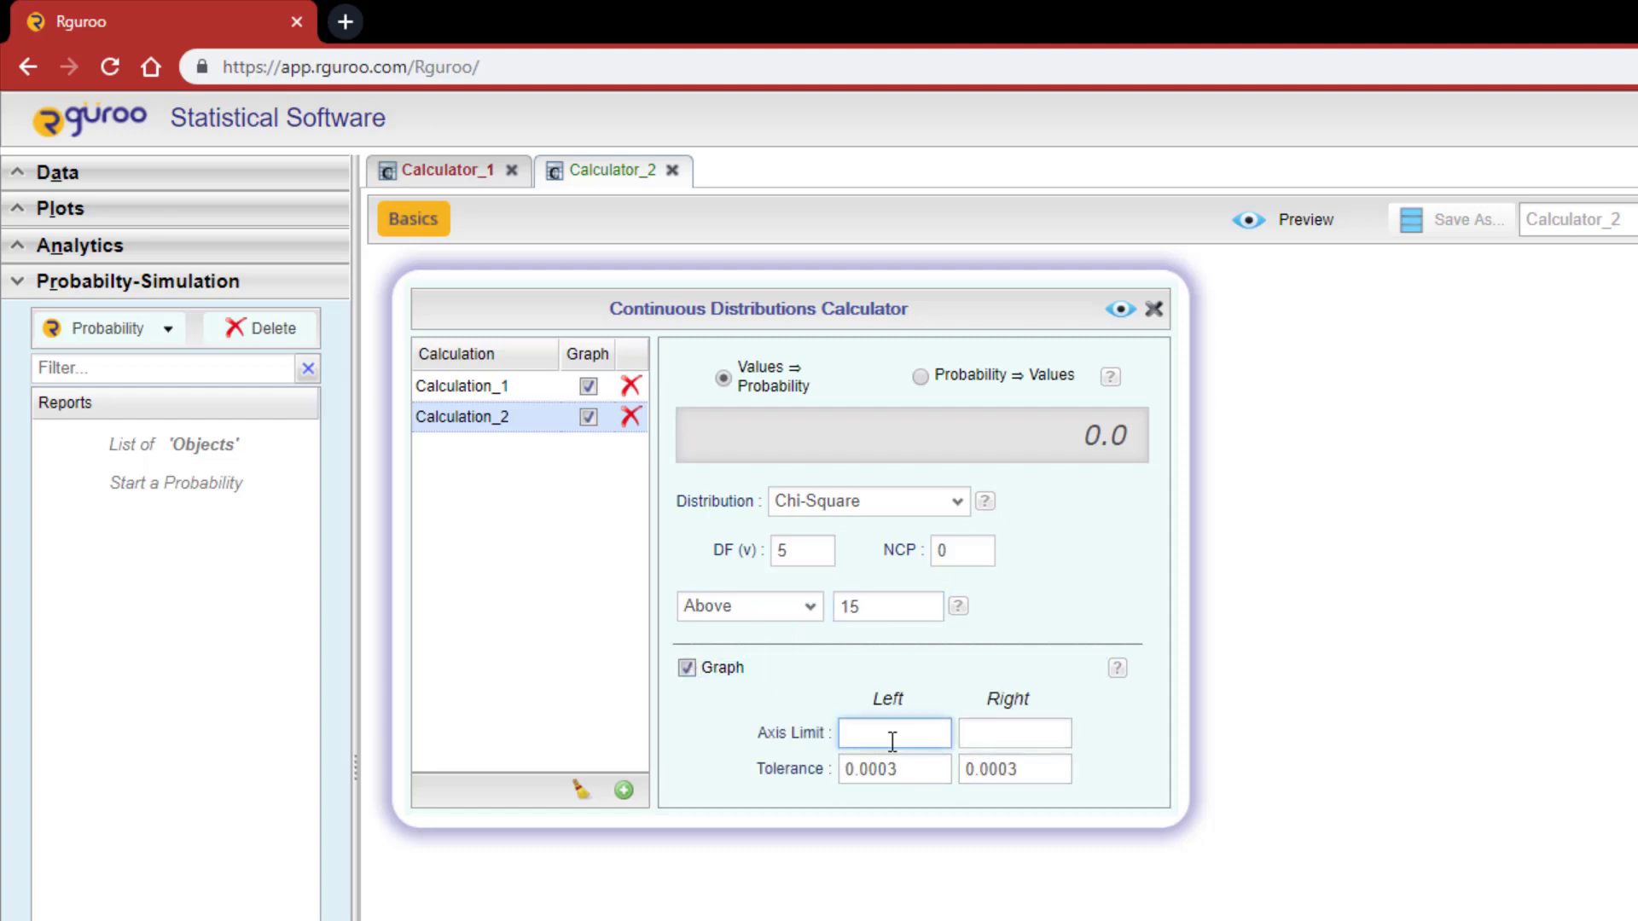
pyautogui.write('12')
pyautogui.click(1015, 732)
pyautogui.write('25')
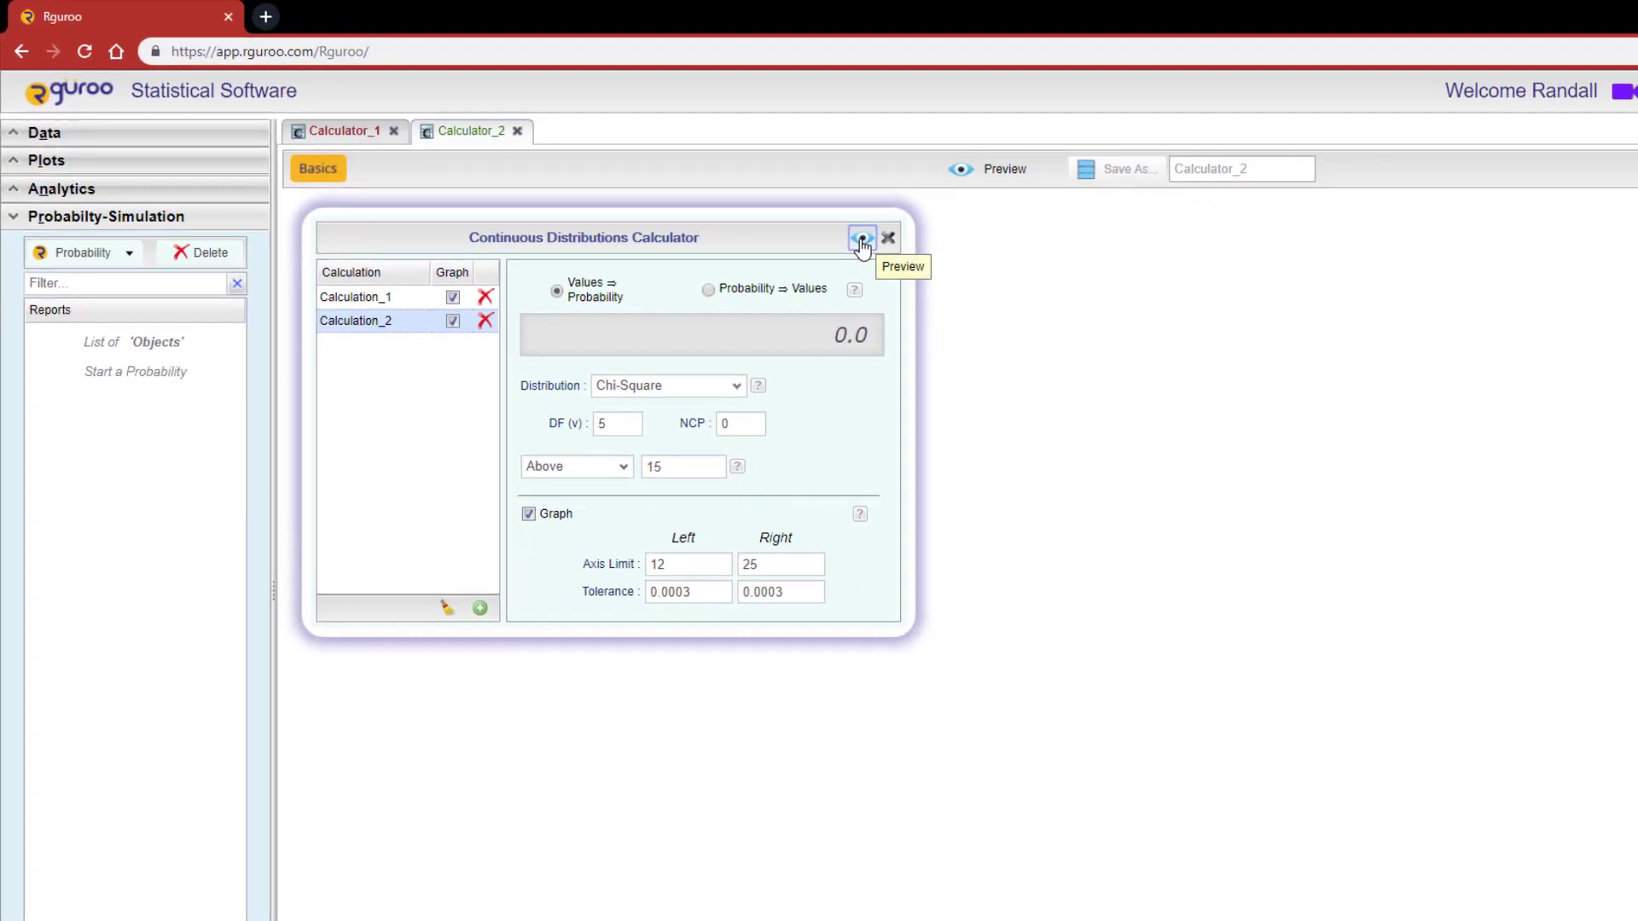
pyautogui.click(861, 241)
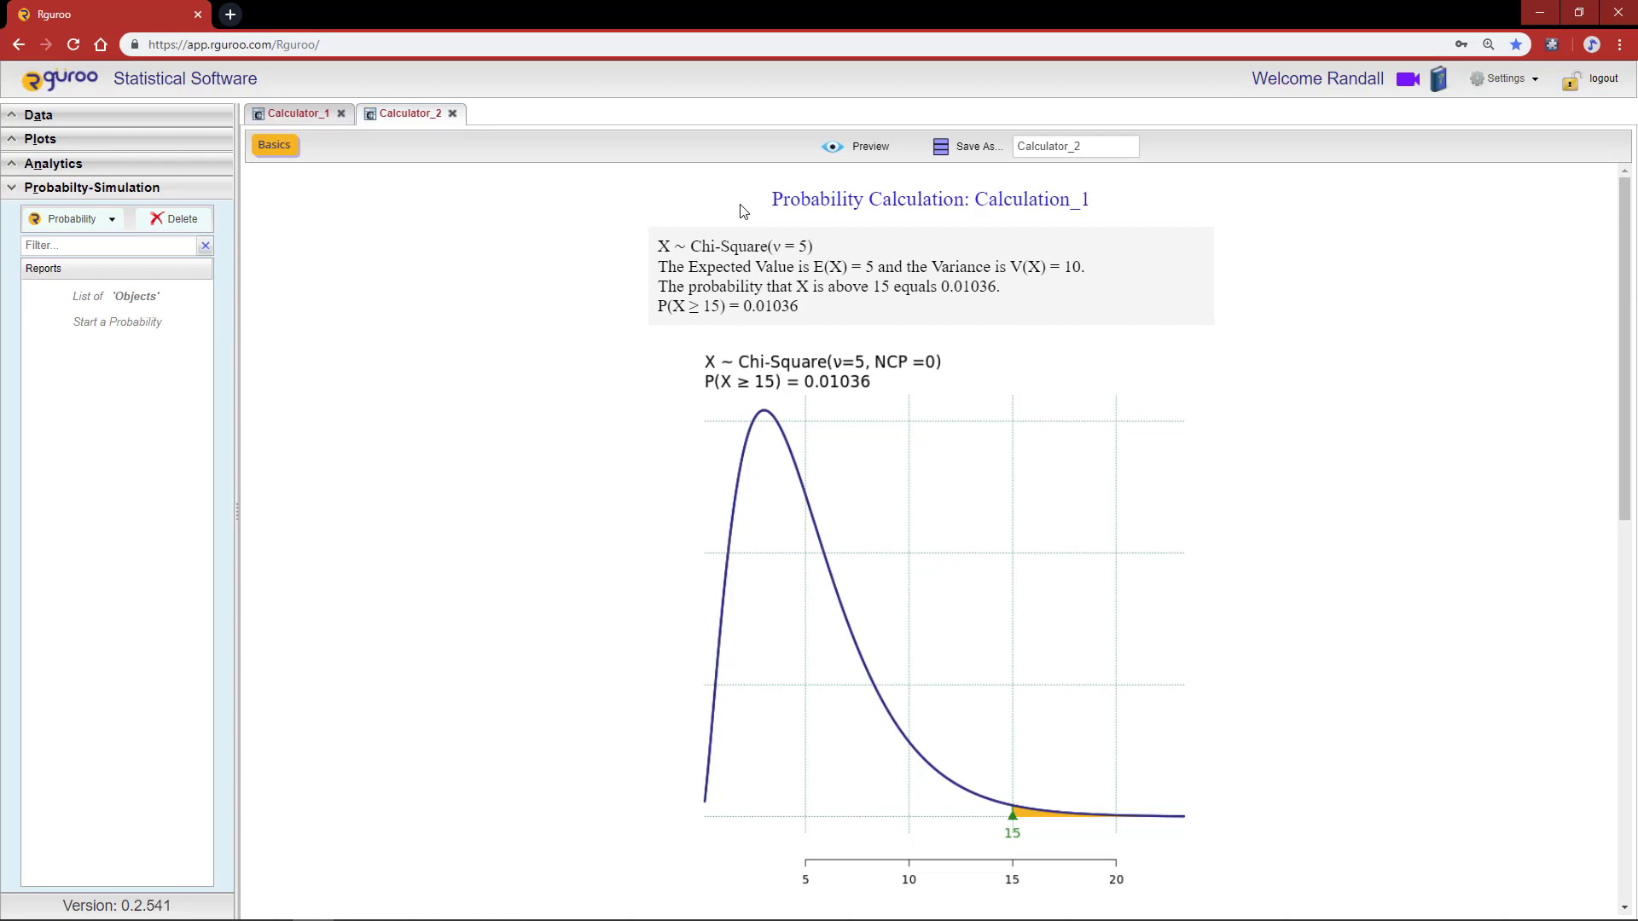
# - Preview the chi-square output and scroll to Calculation_2: Chi-Square(5), P(X ≥ 15) = 0.01036
pyautogui.click(1626, 238)
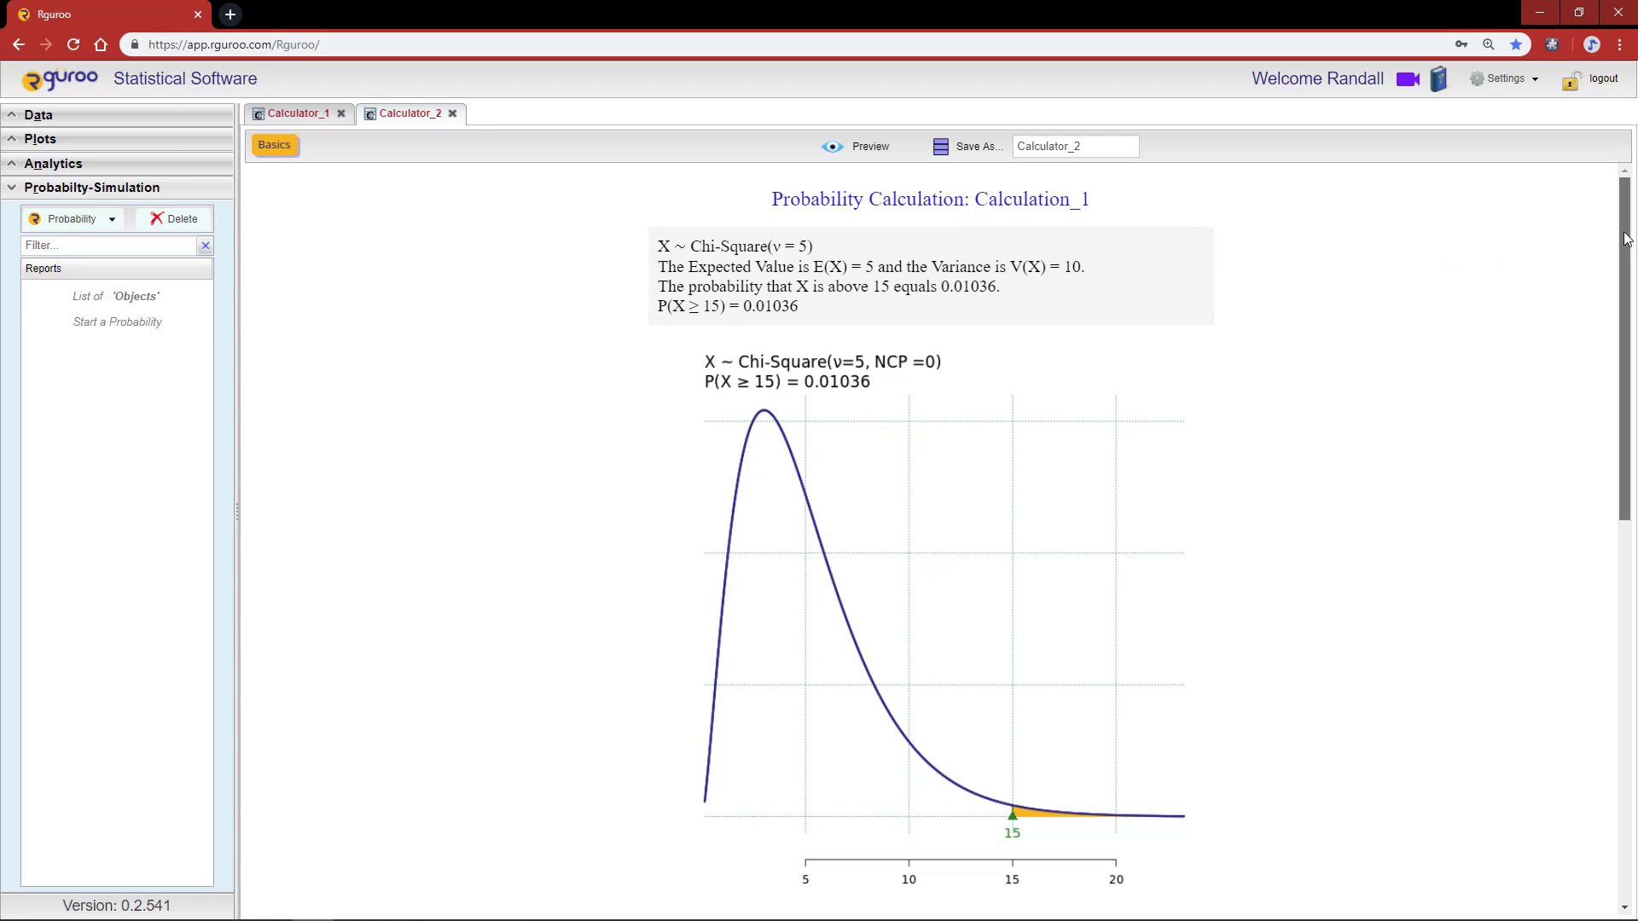
pyautogui.moveTo(1627, 238); pyautogui.dragTo(1591, 602)
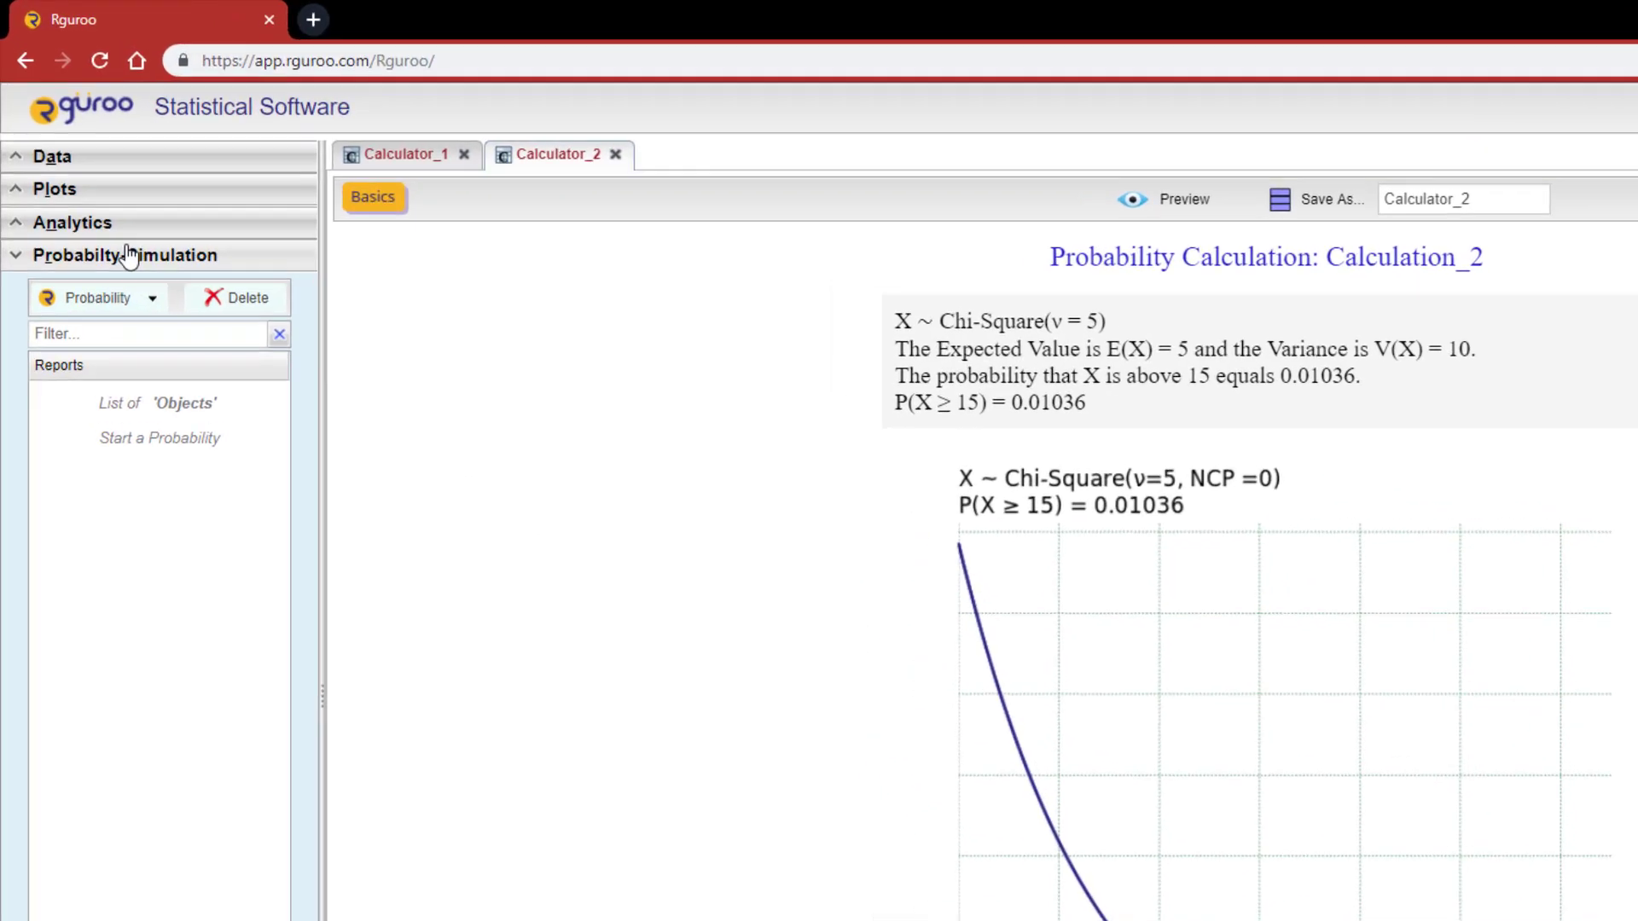
pyautogui.click(168, 330)
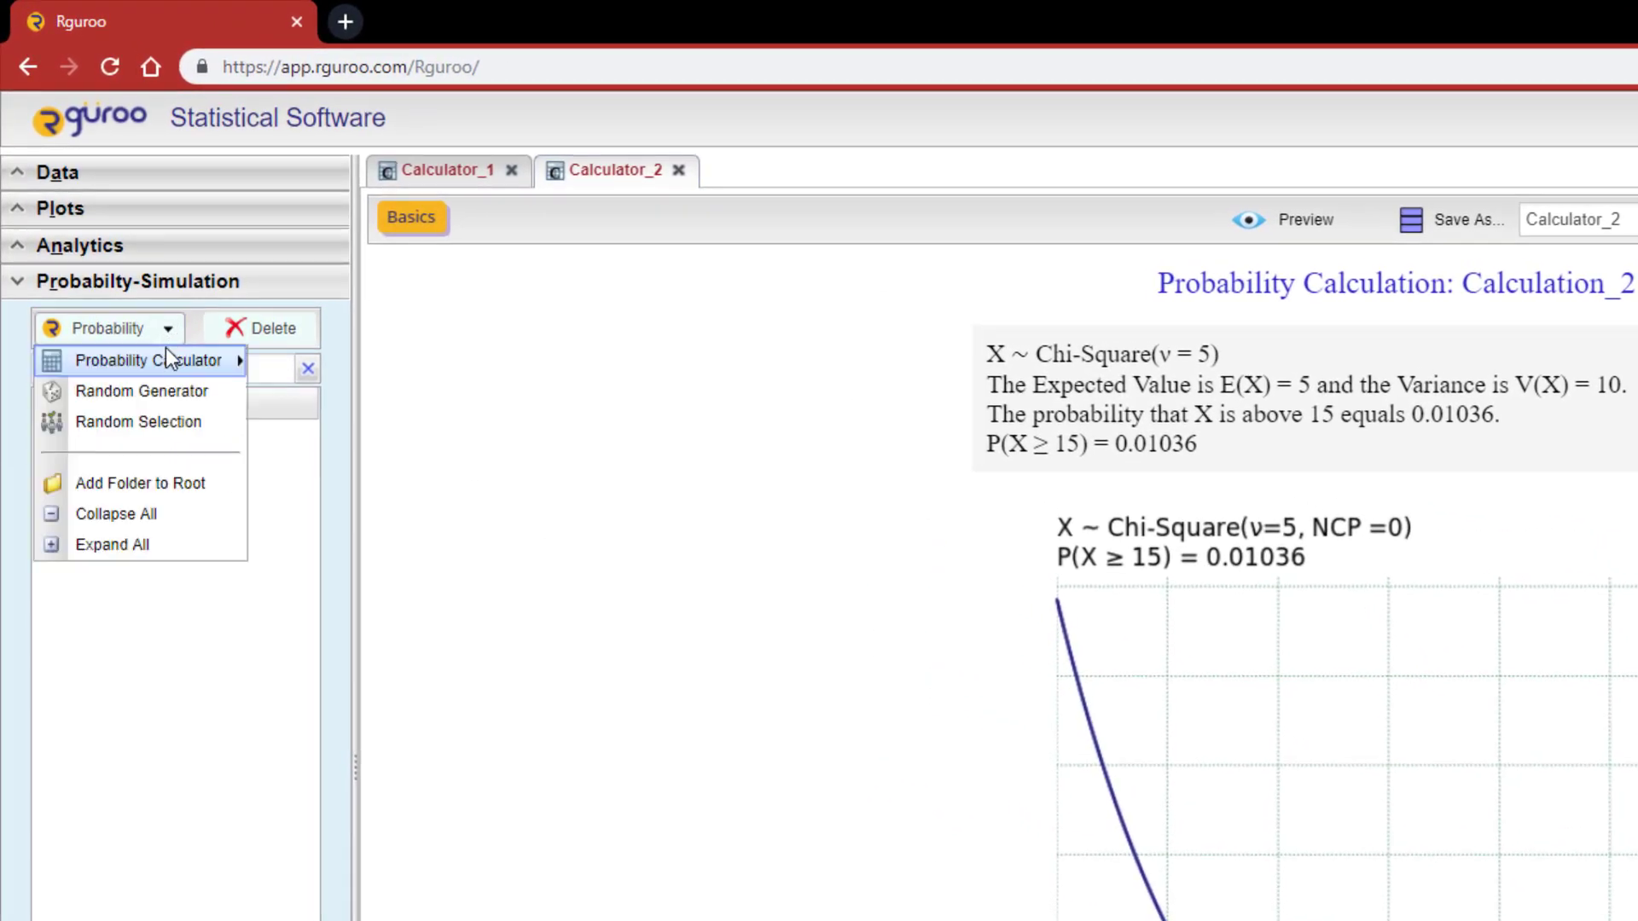
# - Start a new Discrete Distributions Calculator, opening as Calculator_3
pyautogui.moveTo(170, 365)
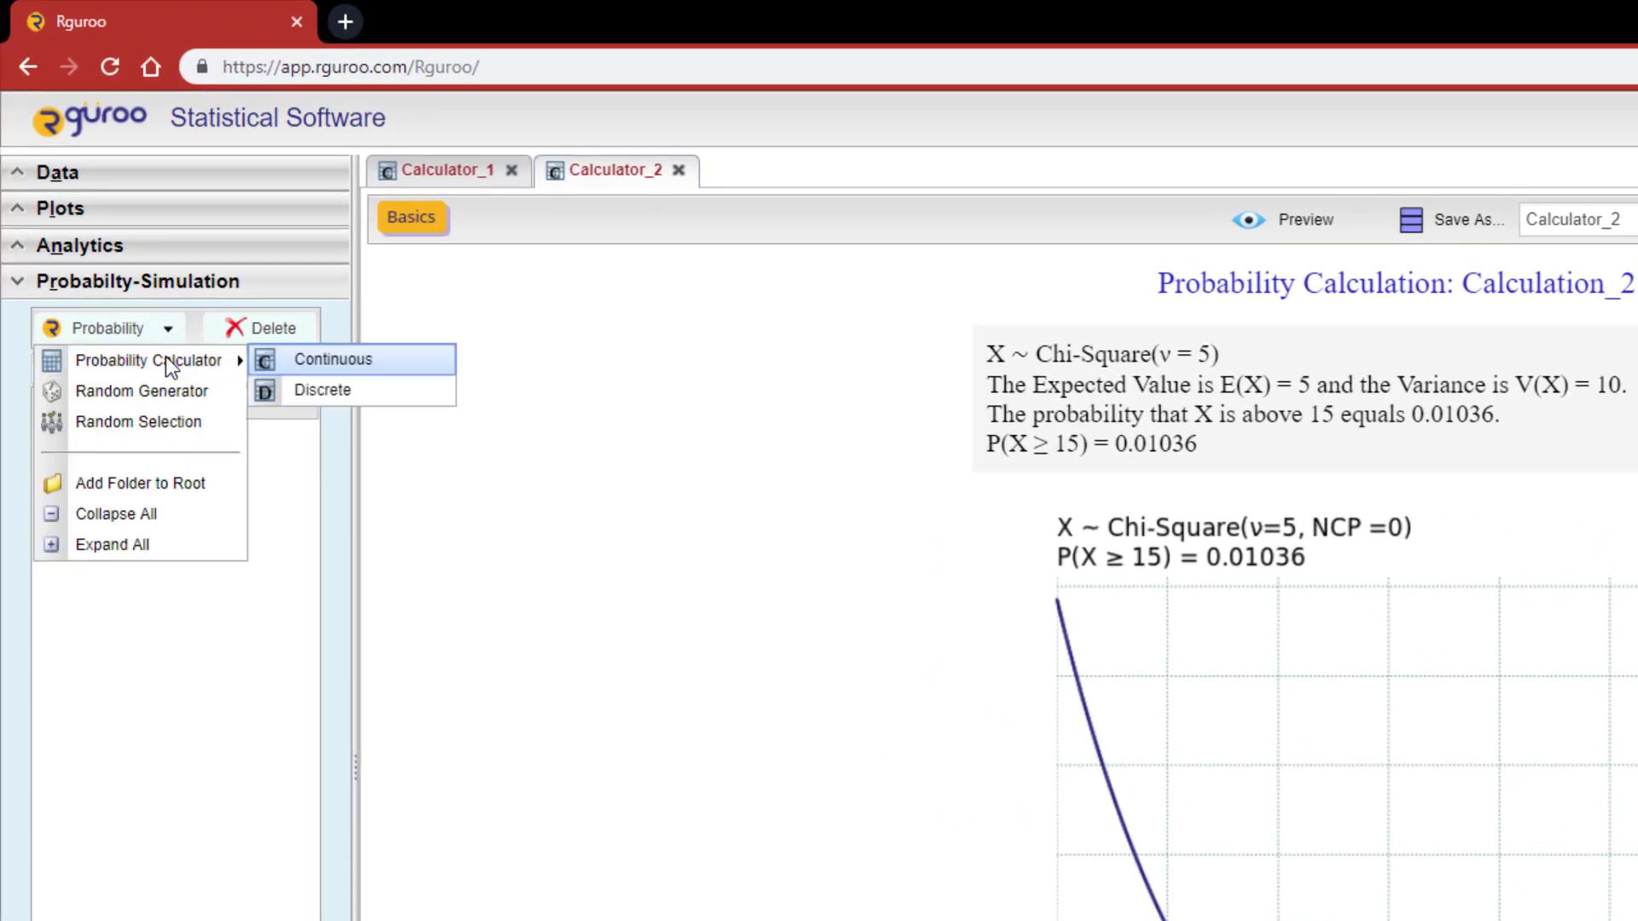
pyautogui.click(335, 394)
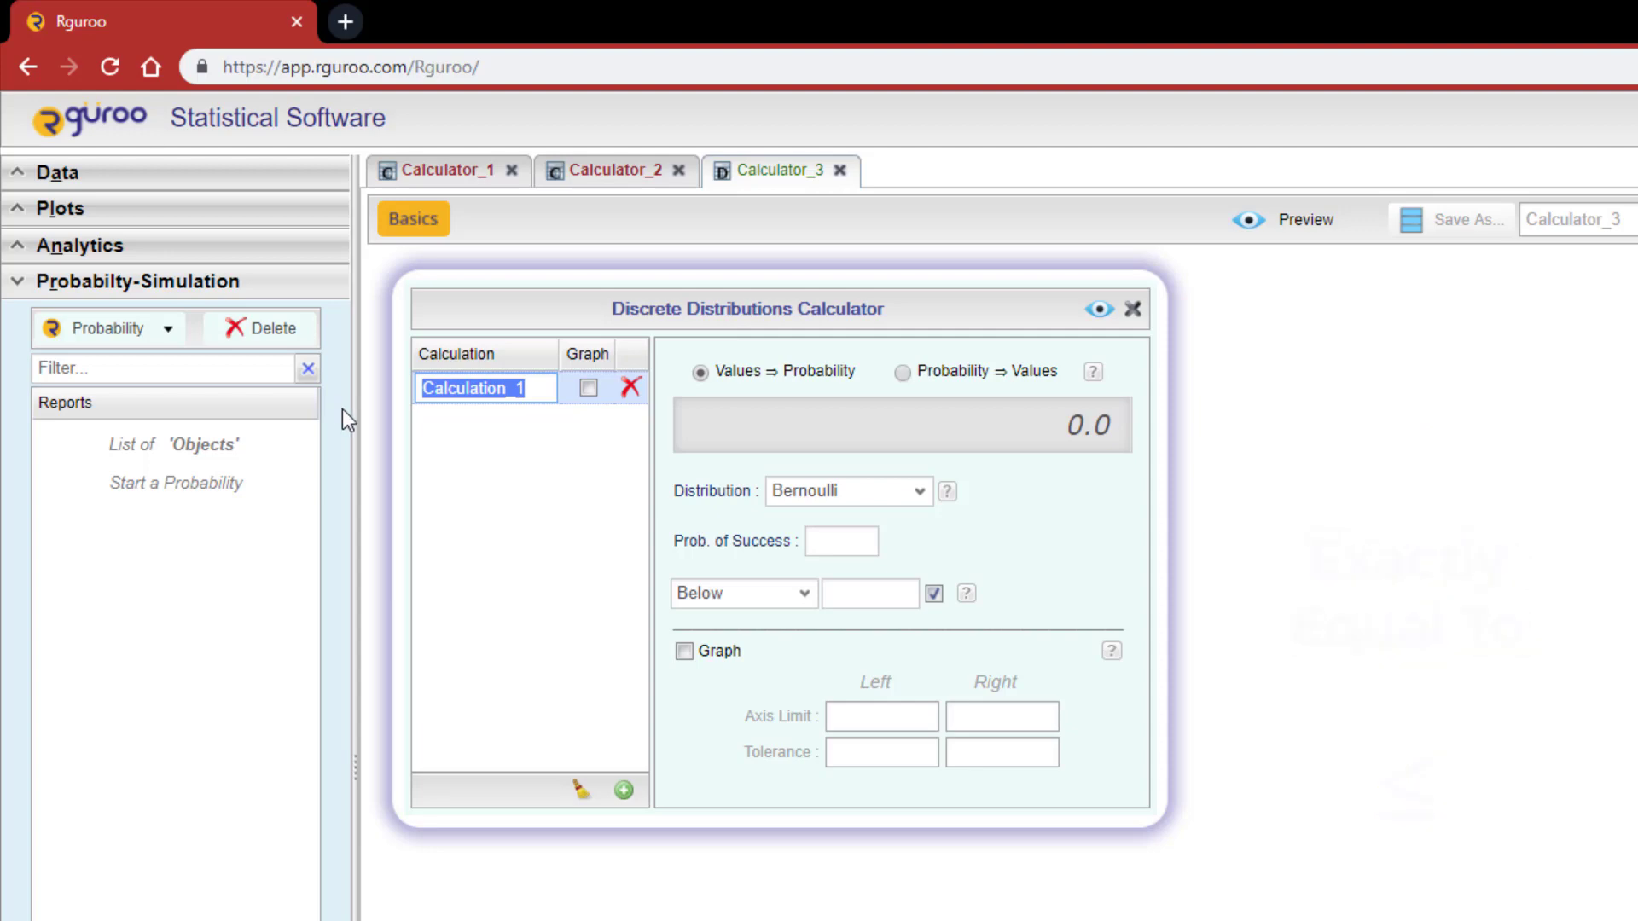
# - Set Calculation_1 to Binomial, 20 trials, p = 0.25, below 7 excluding 7, with graphing on
pyautogui.click(921, 503)
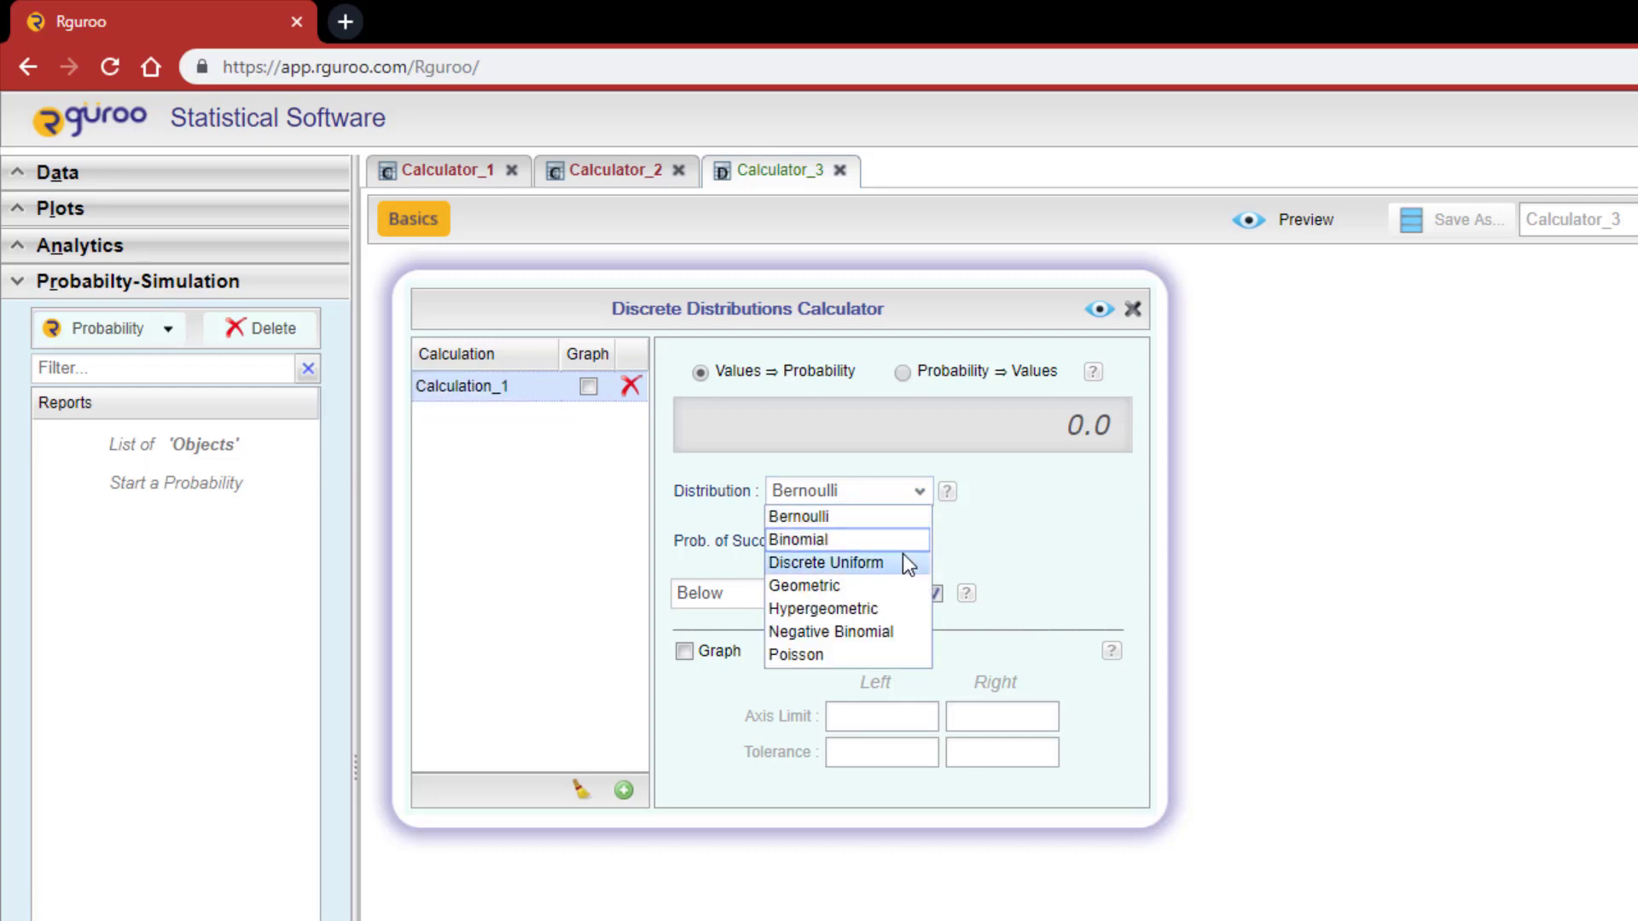
pyautogui.click(902, 543)
pyautogui.click(793, 541)
pyautogui.write('20')
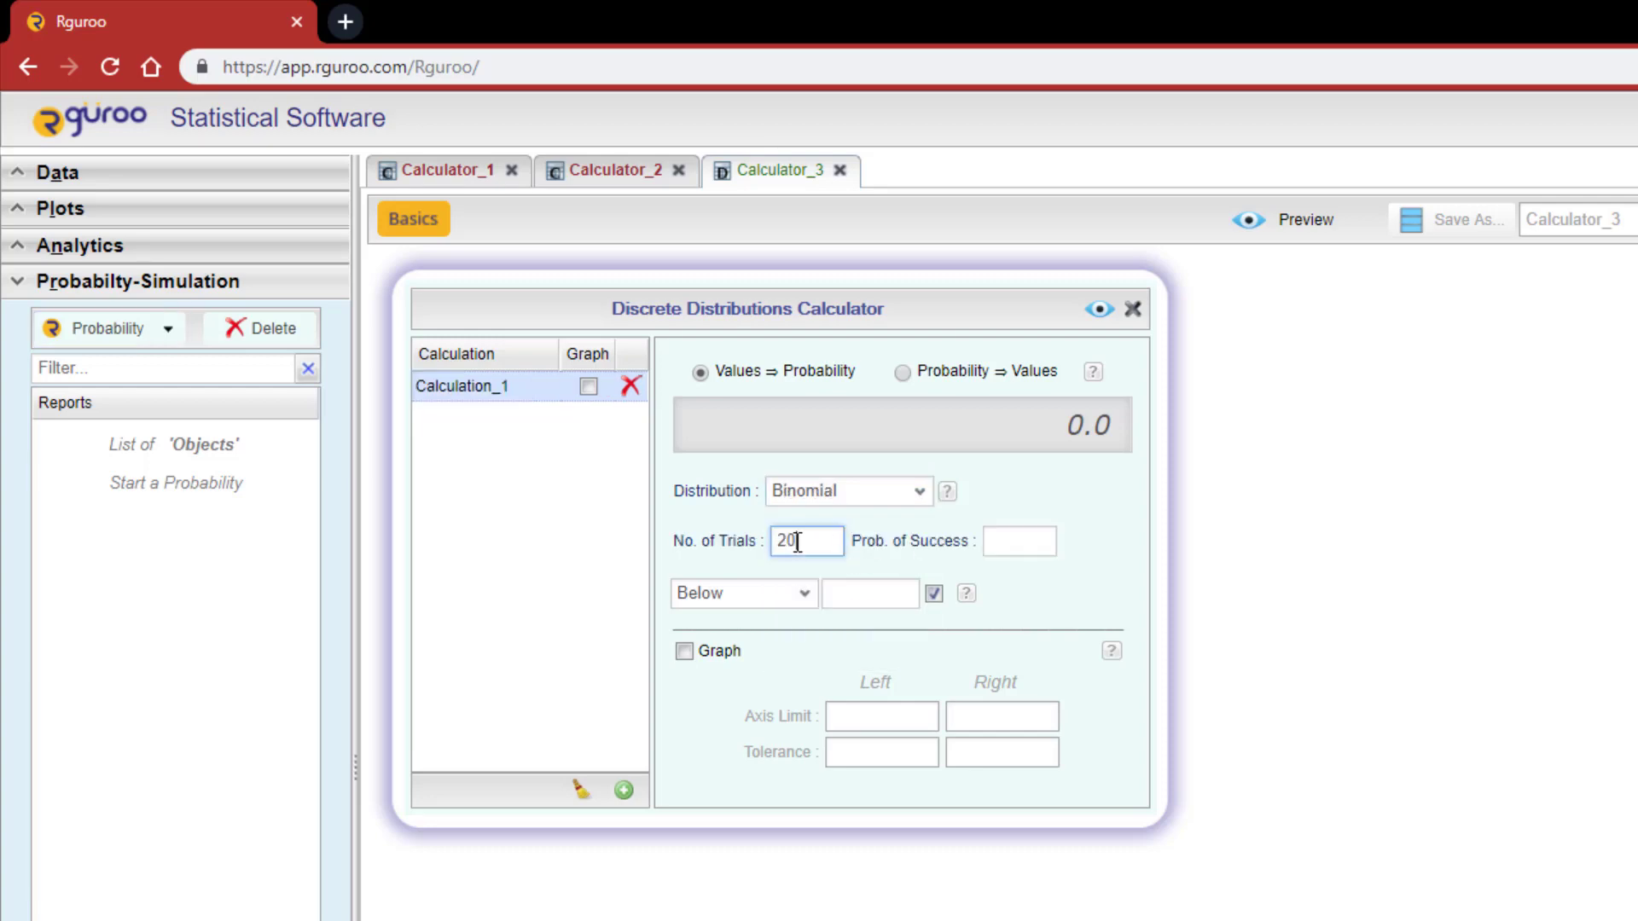
pyautogui.click(1005, 540)
pyautogui.write('0.25')
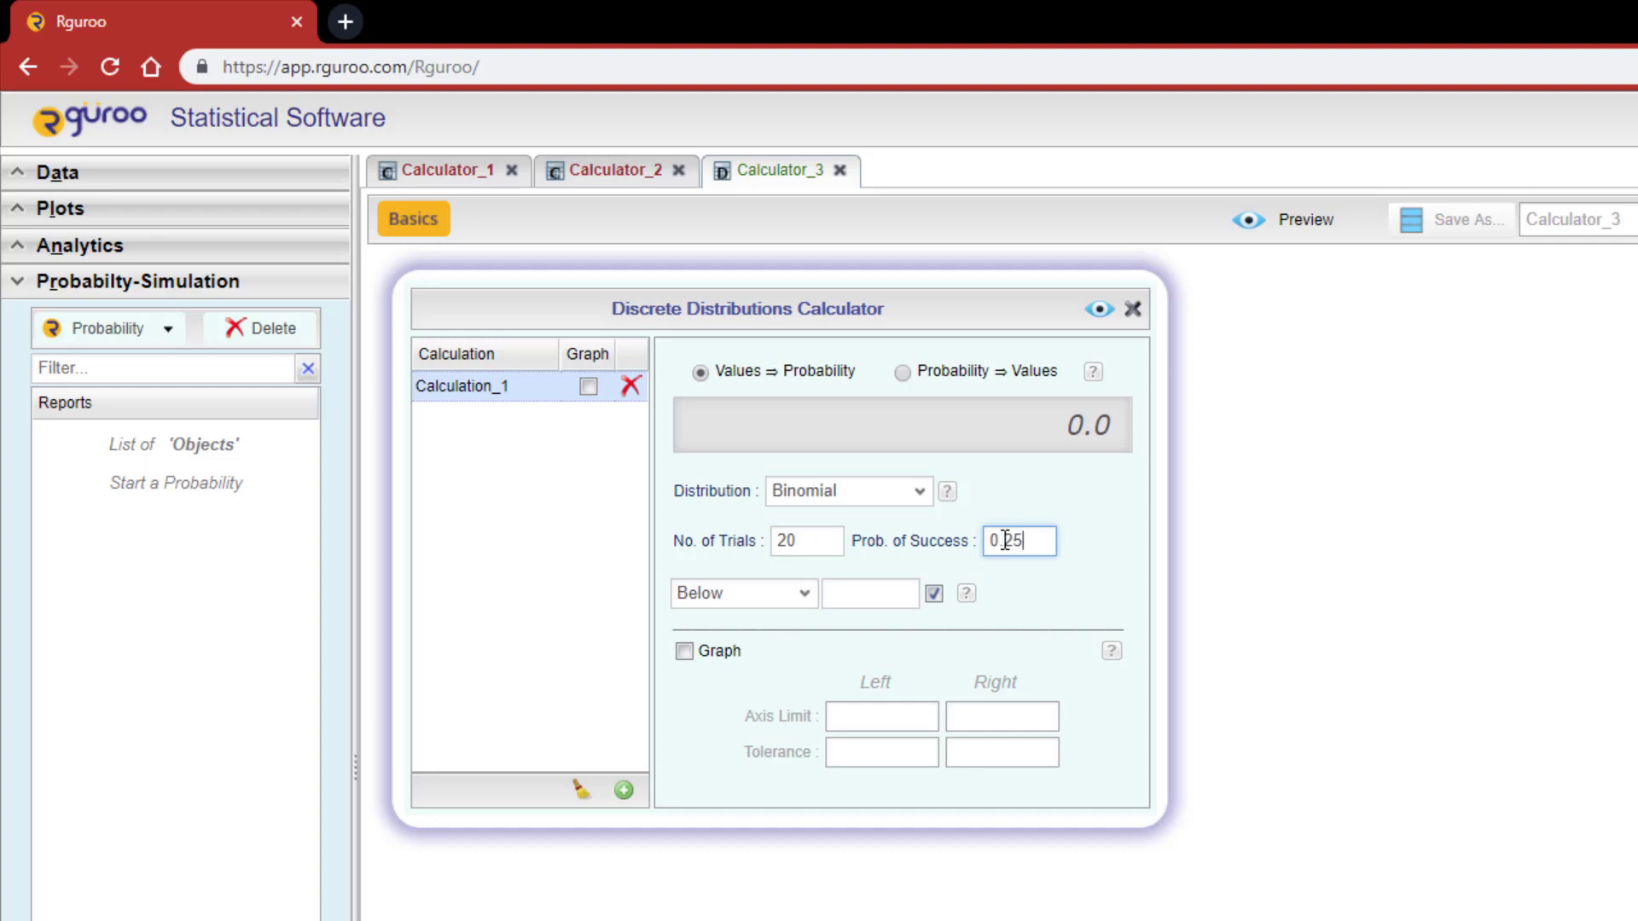
pyautogui.click(901, 599)
pyautogui.write('7')
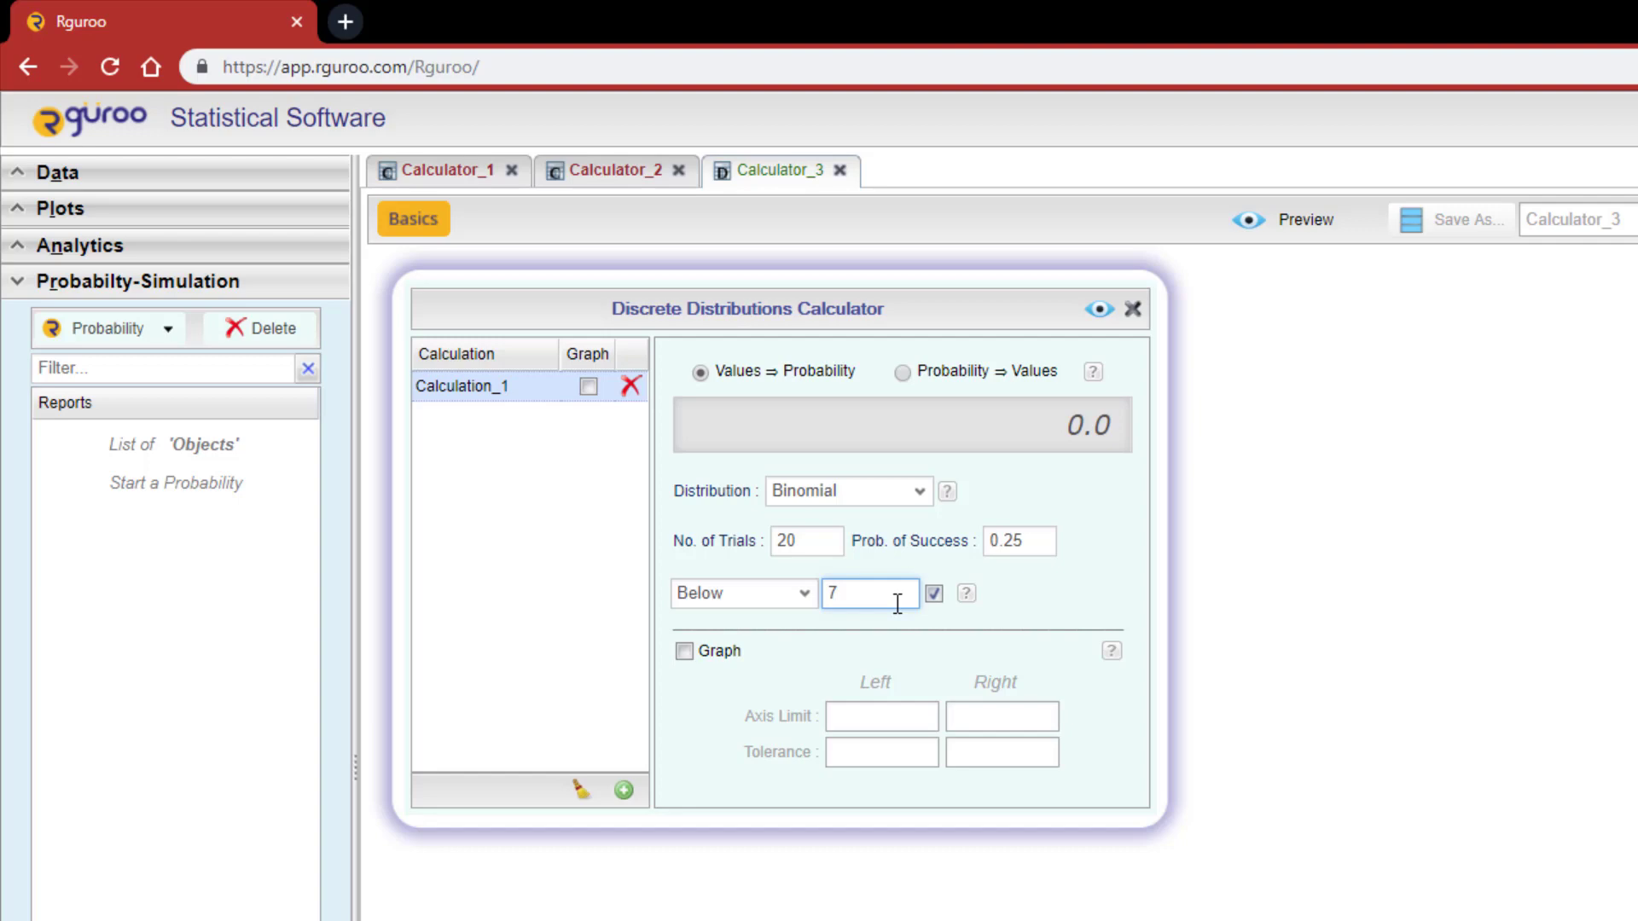
pyautogui.click(933, 593)
pyautogui.click(685, 652)
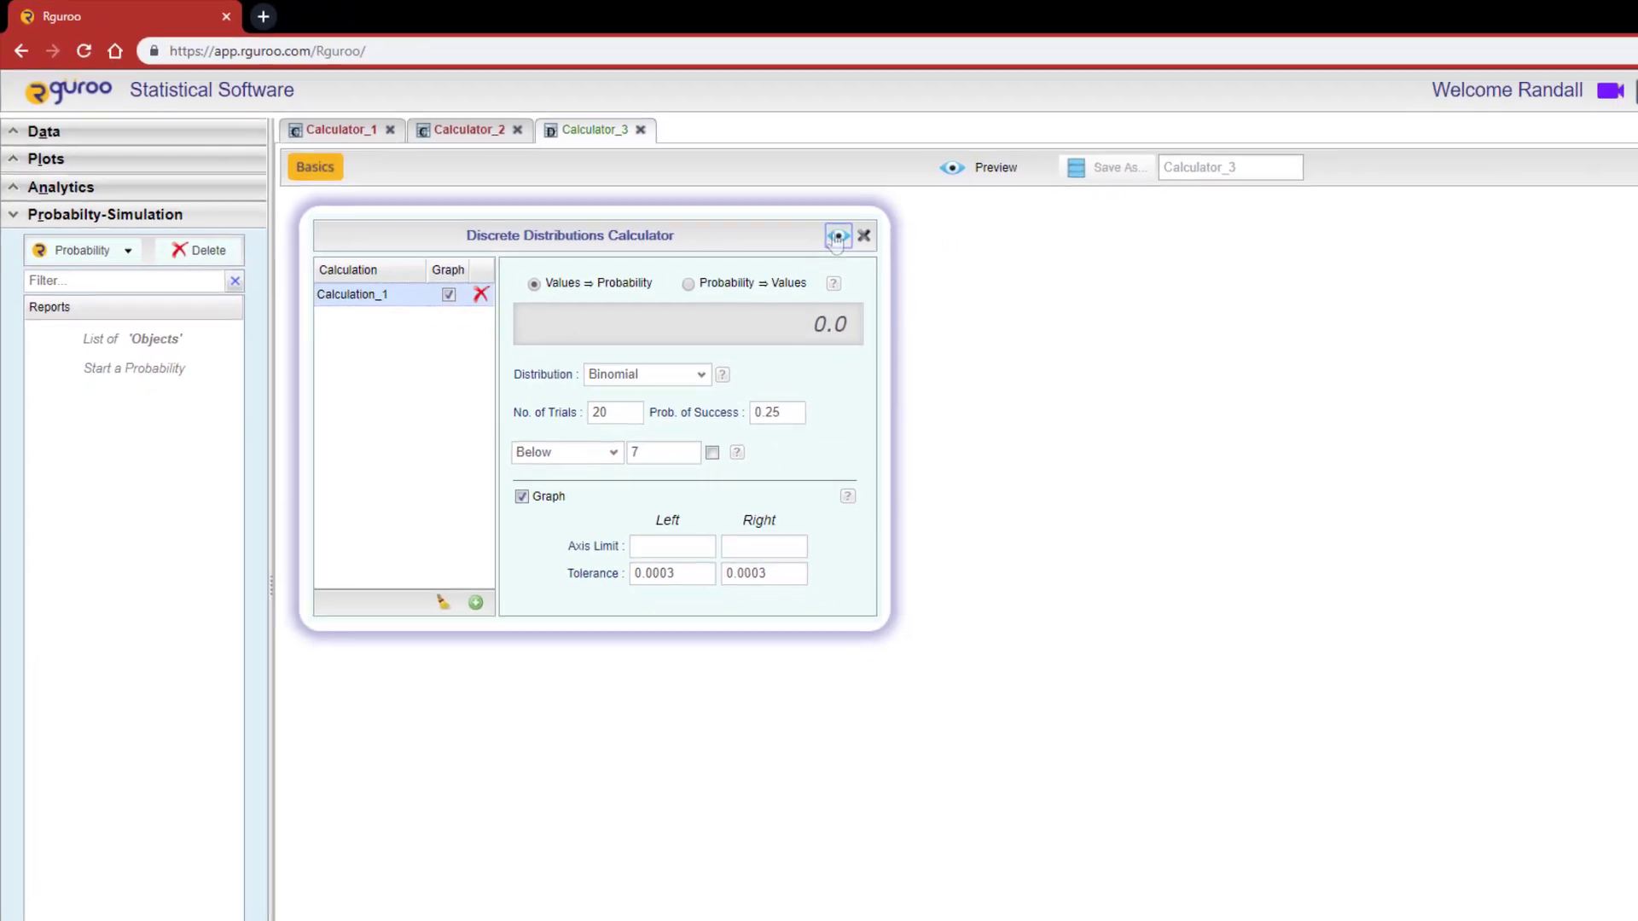
# - Preview the Binomial(20, 0.25) result P(X < 7) = 0.7858 as a shaded bar graph
pyautogui.click(837, 236)
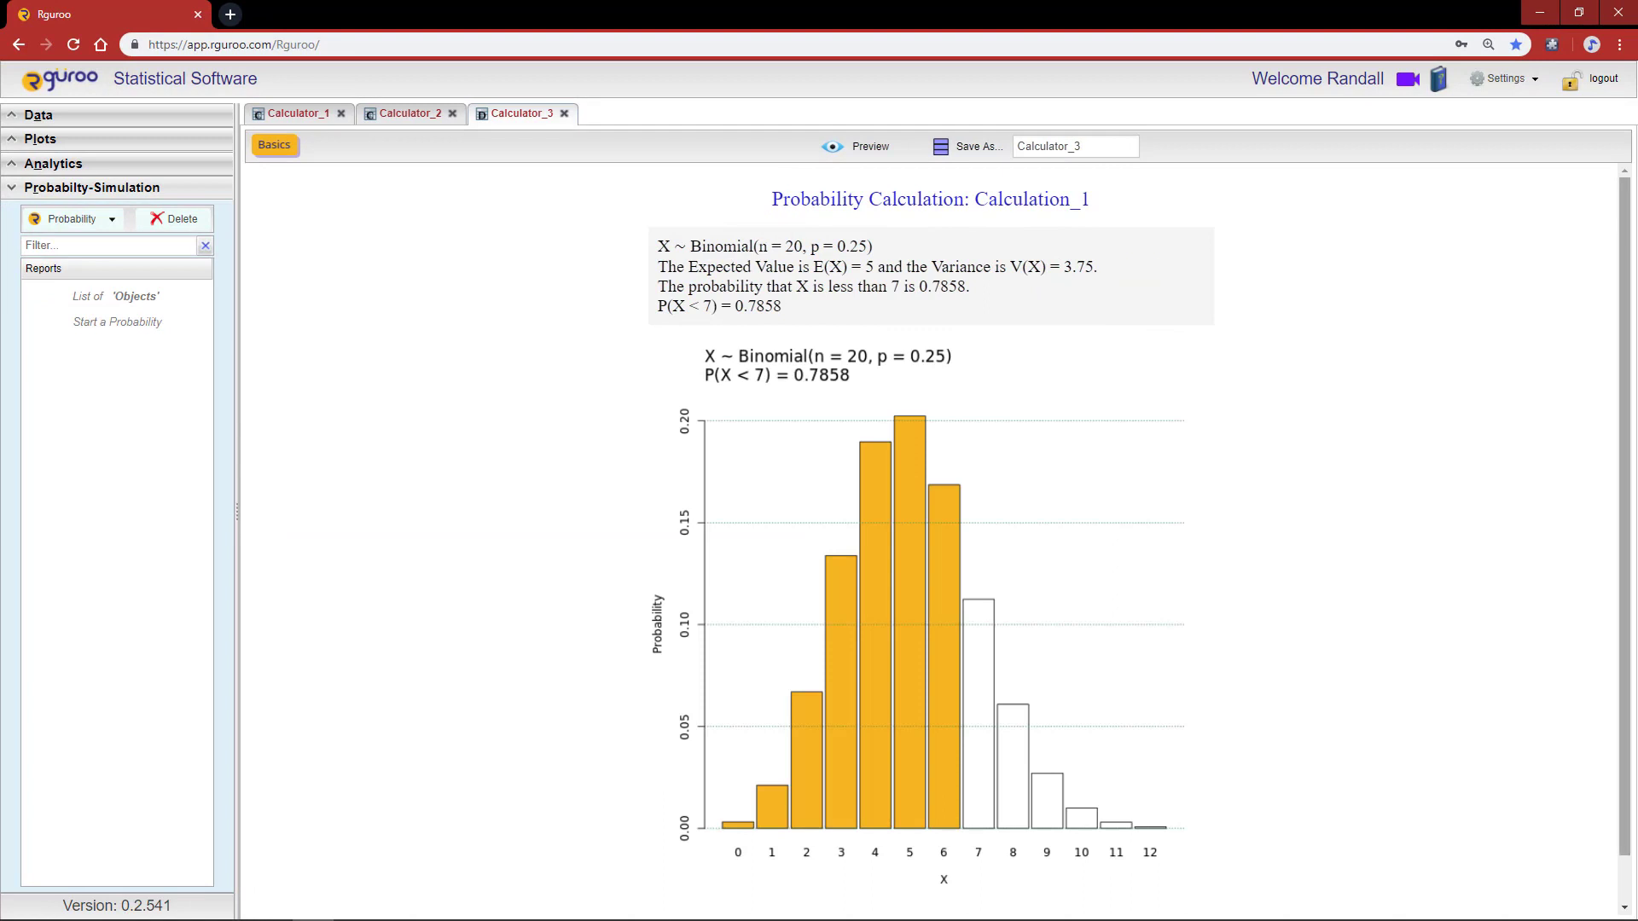